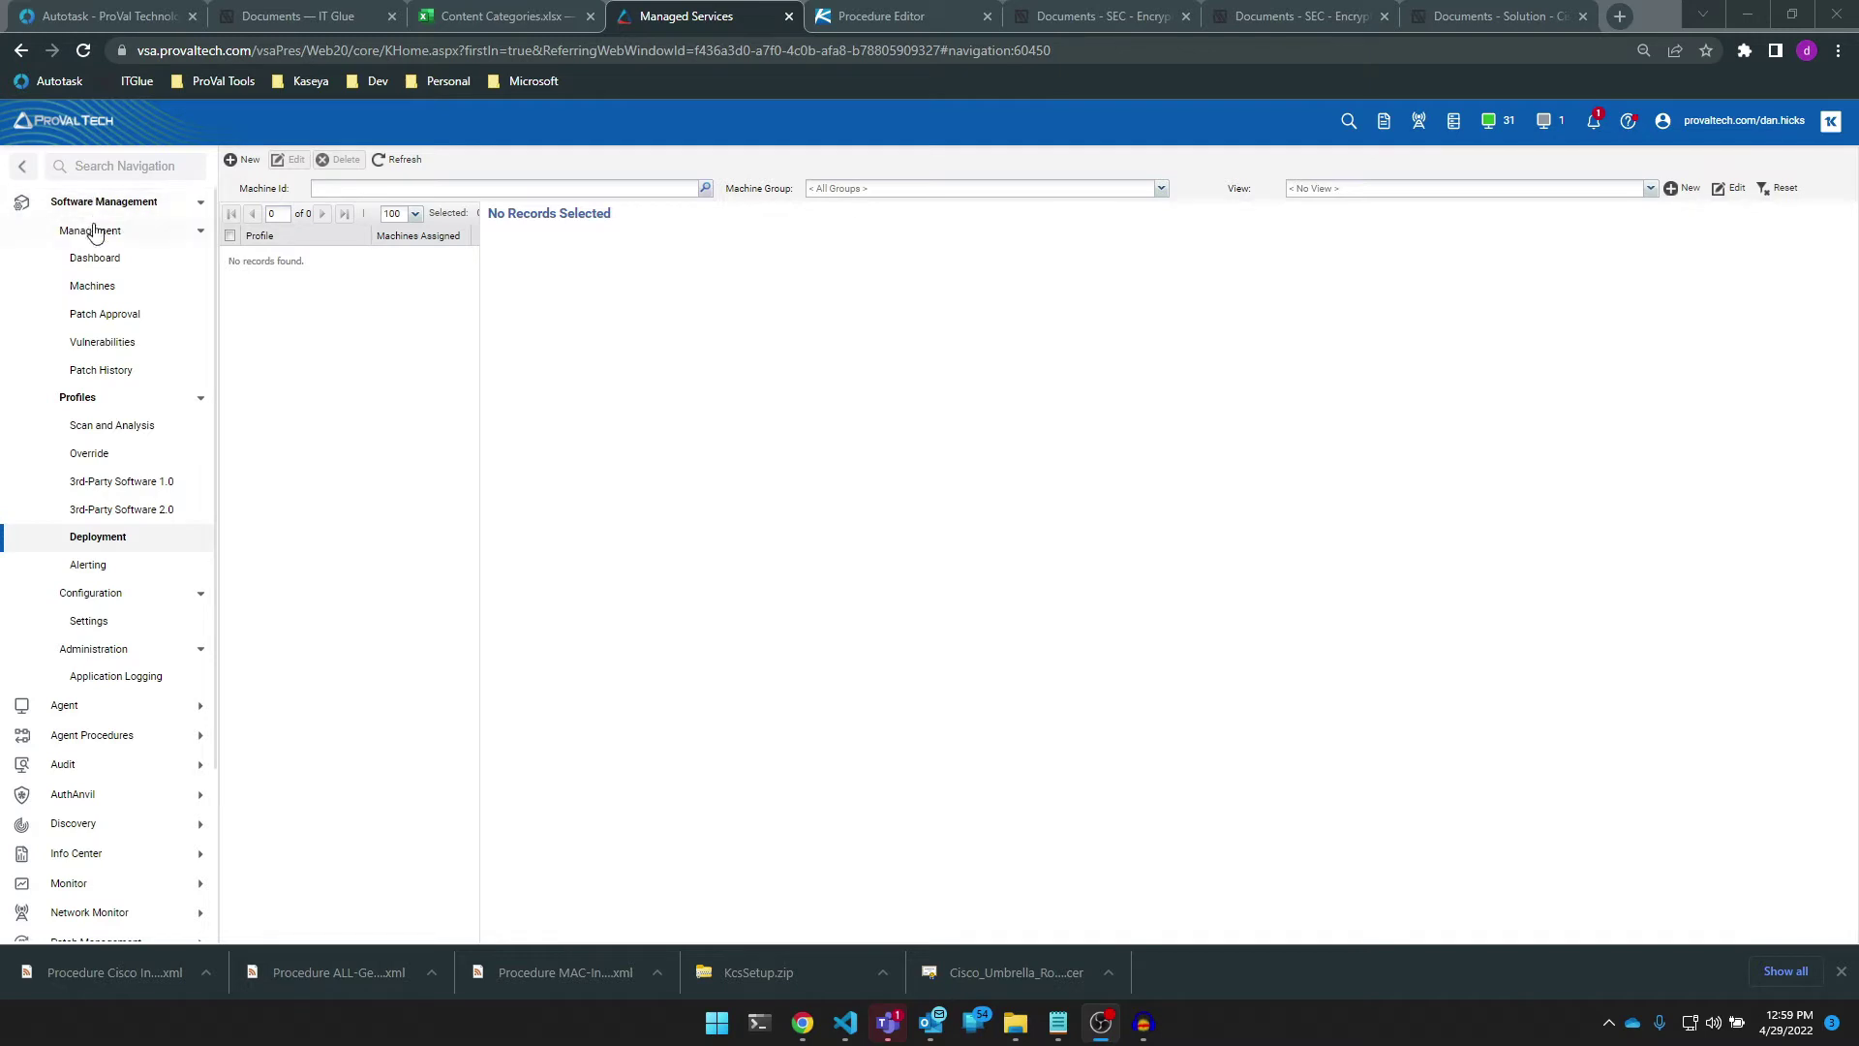
- Review the Domain Controller Patch Scan profile under Scan and Analysis, then go to Deployment profiles
click(120, 431)
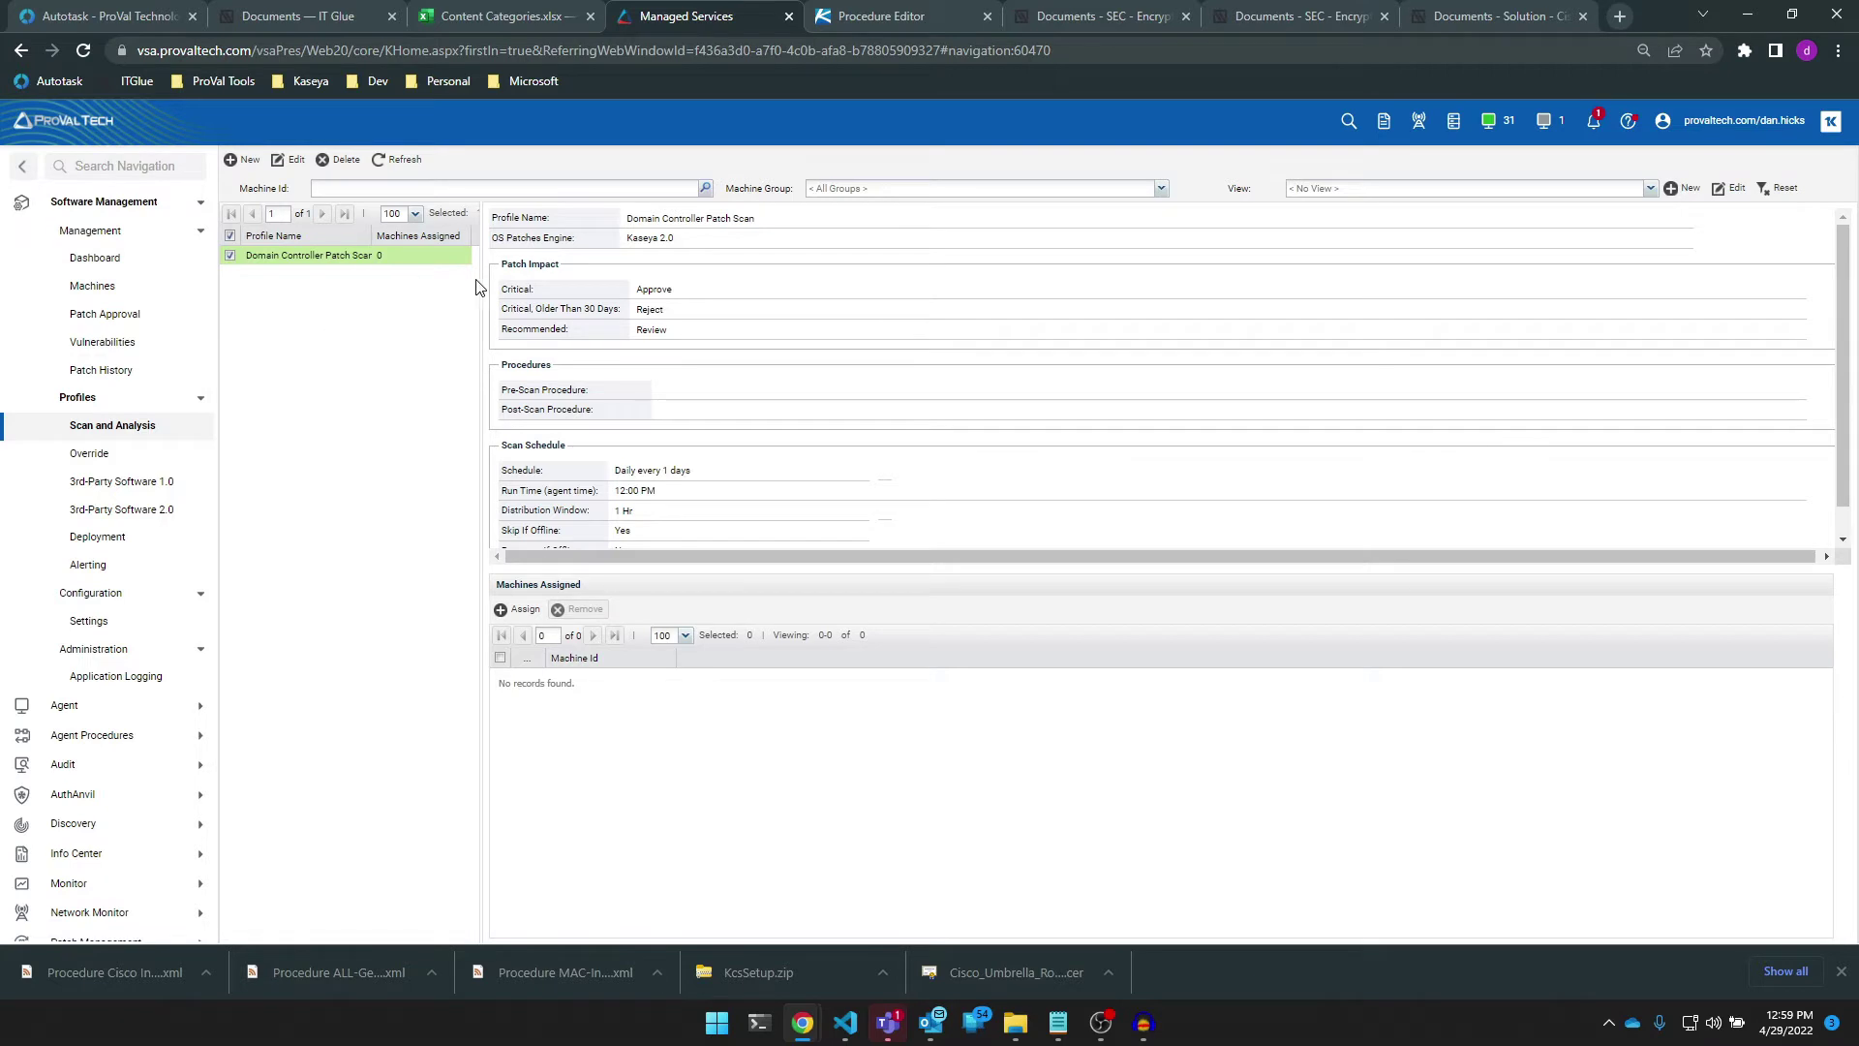
scroll(608, 422, down, 1)
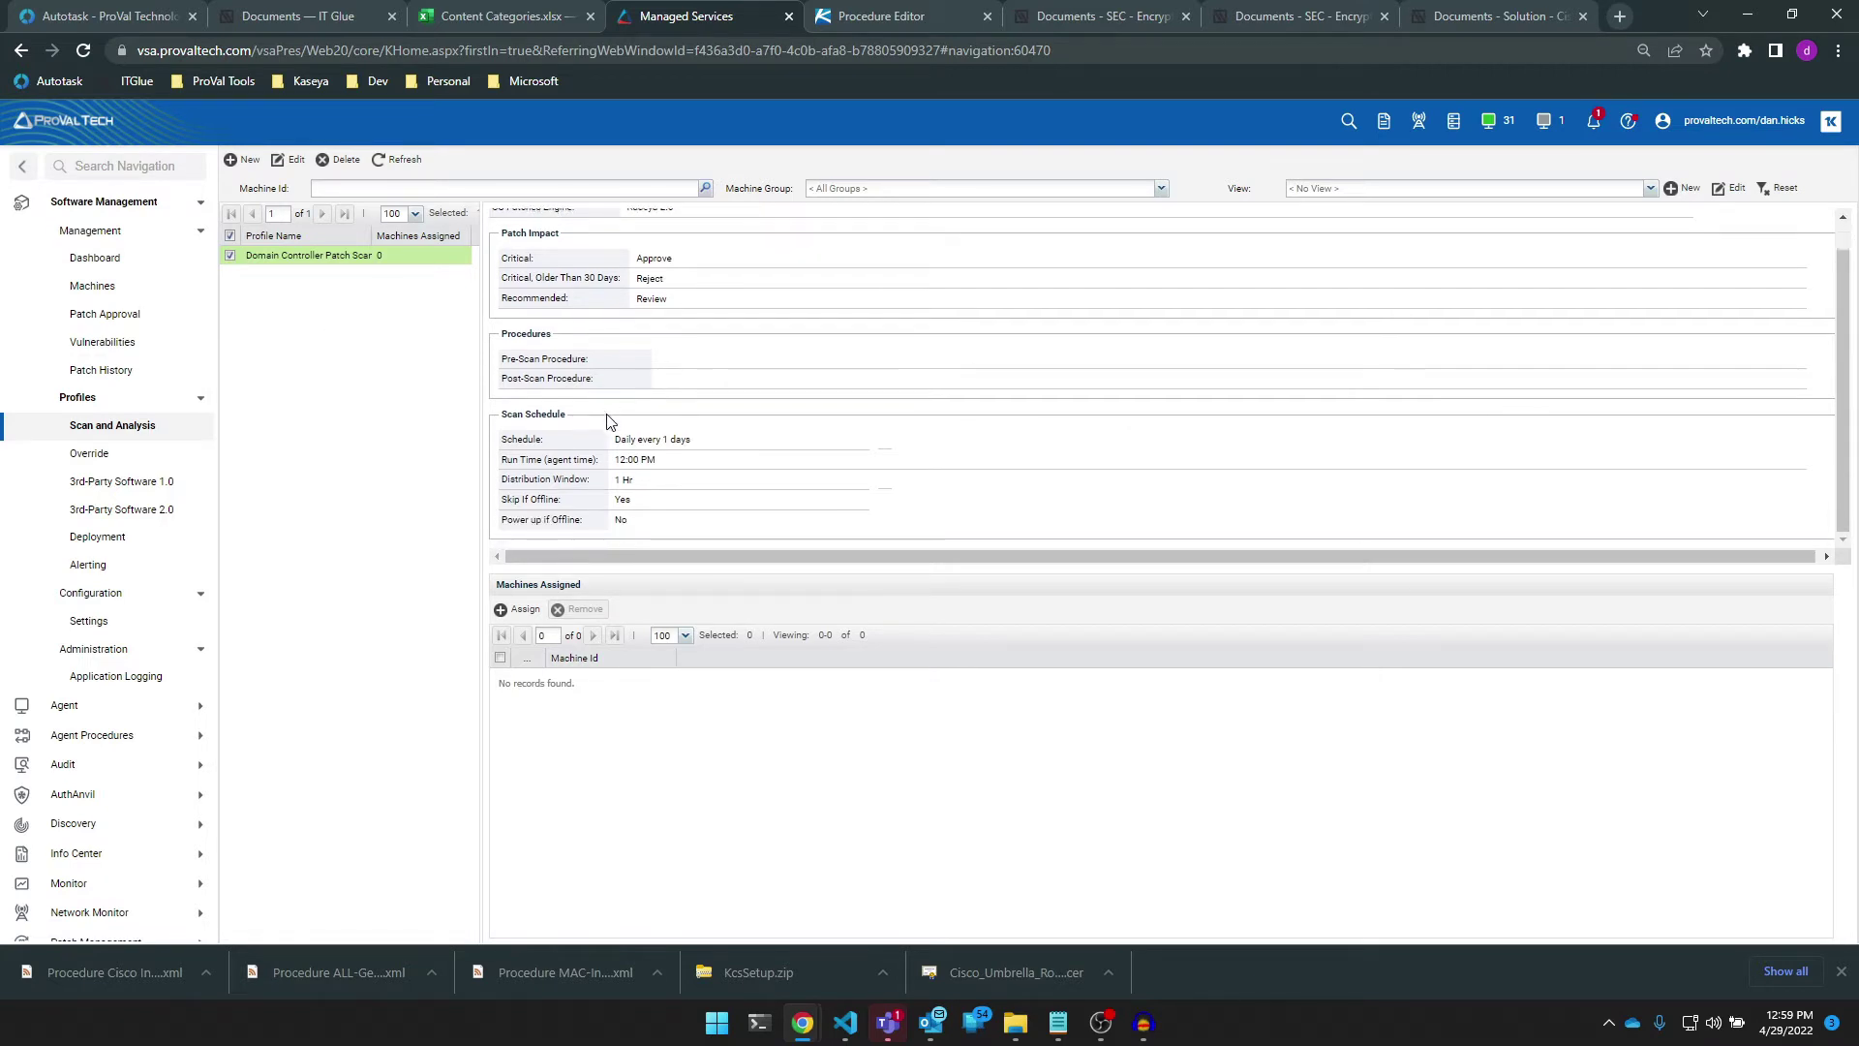
click(101, 538)
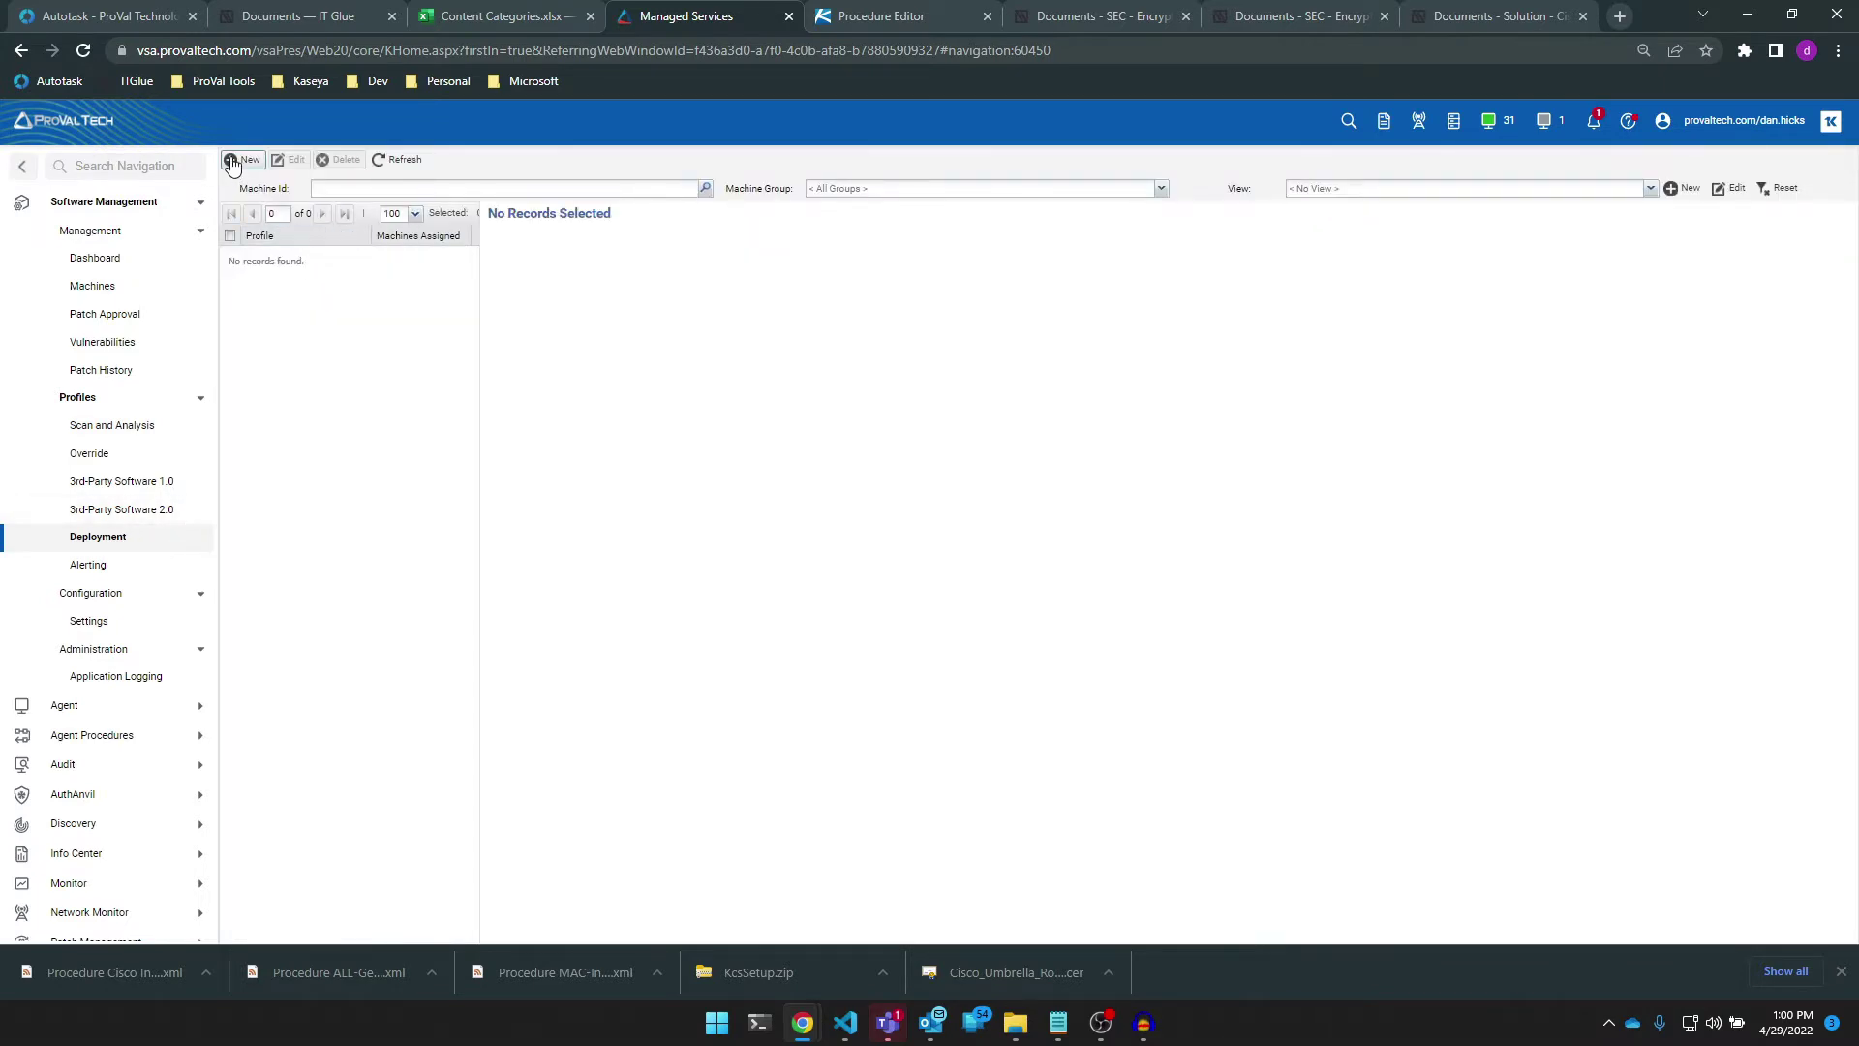
- Create a new deployment profile named 'Domain Controller Deployment Profile'
click(233, 163)
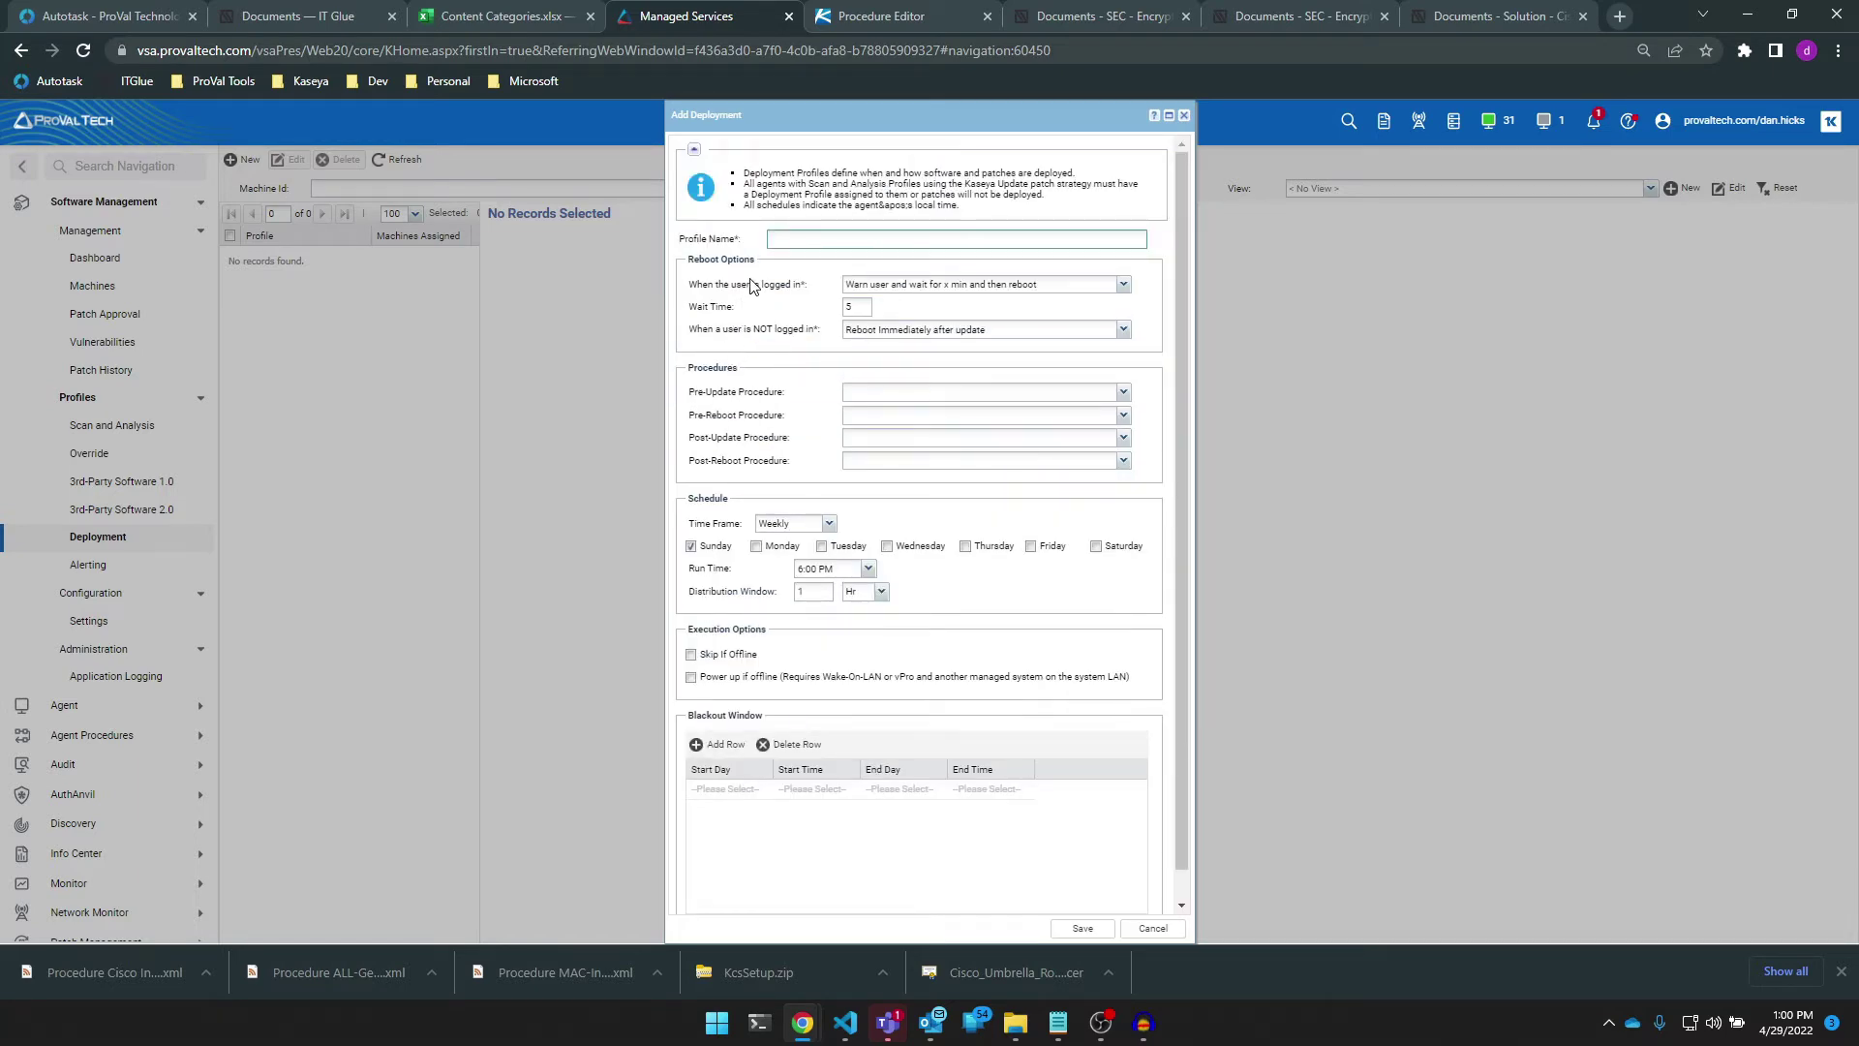
click(854, 241)
text(Domain Controller Deployment Profile)
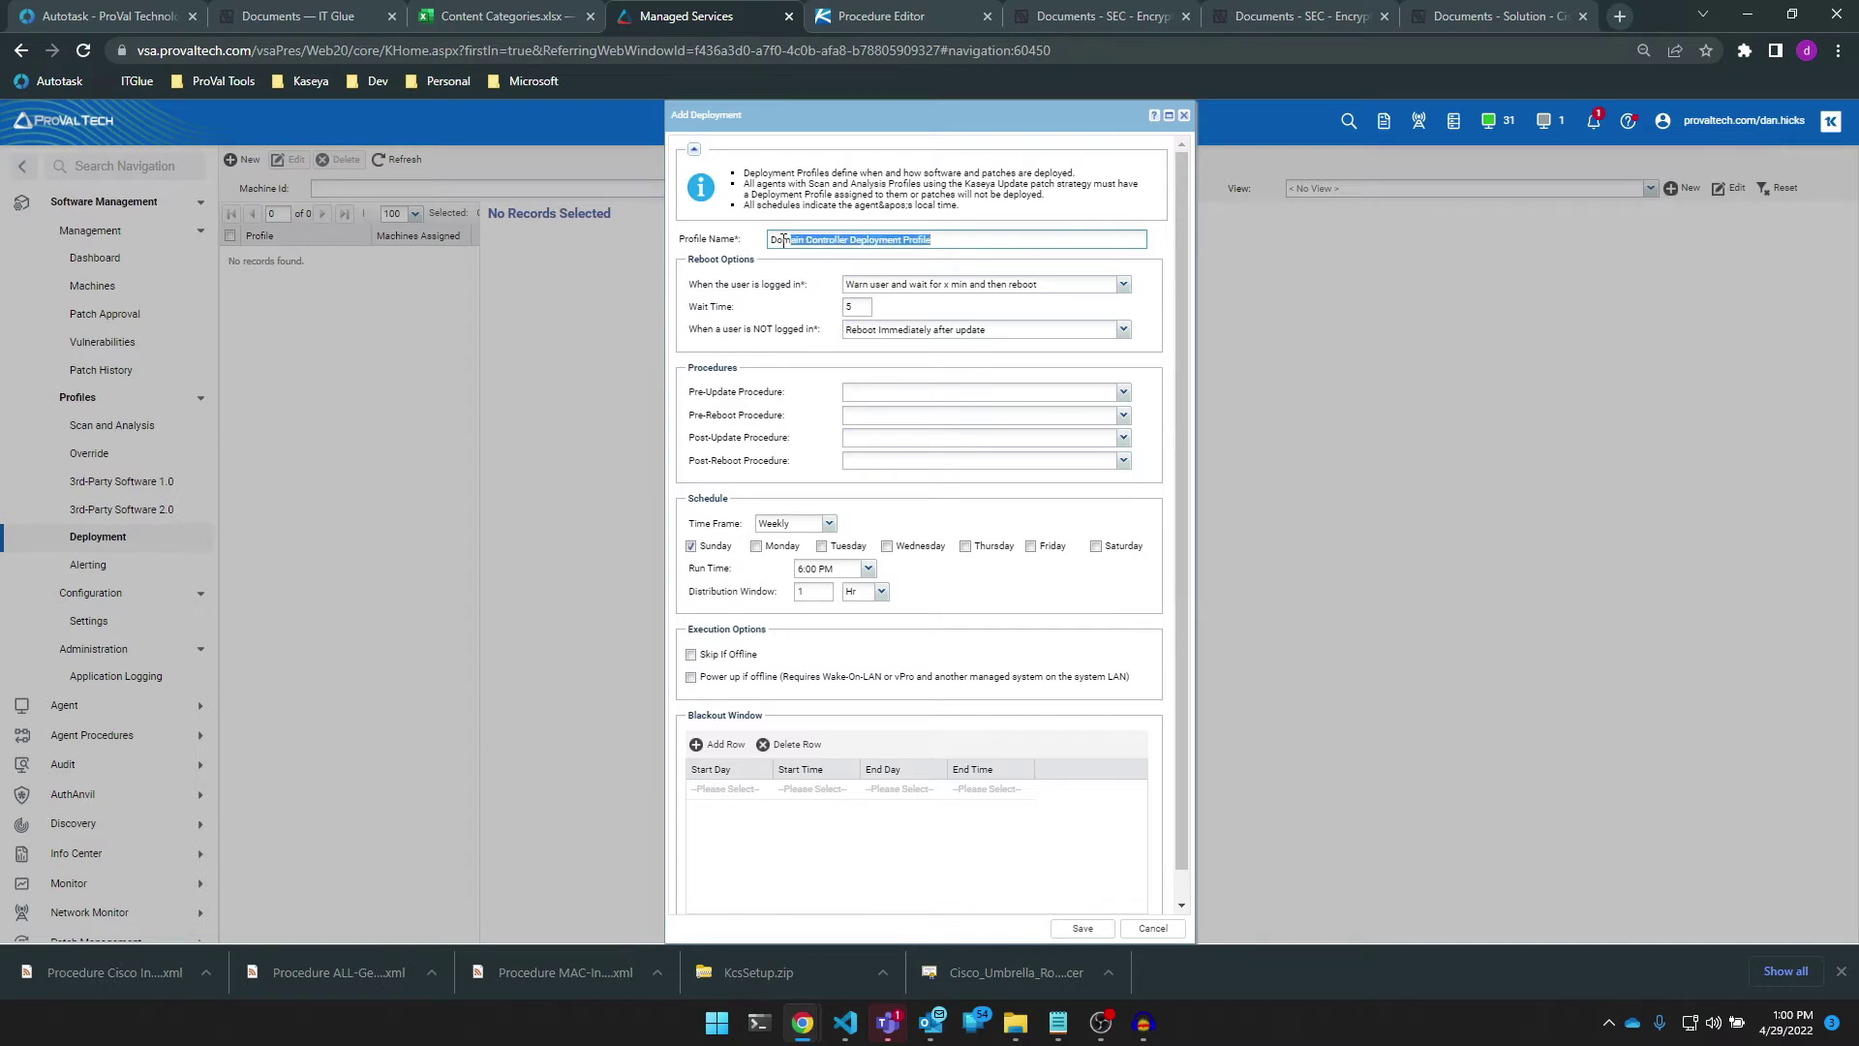
click(775, 274)
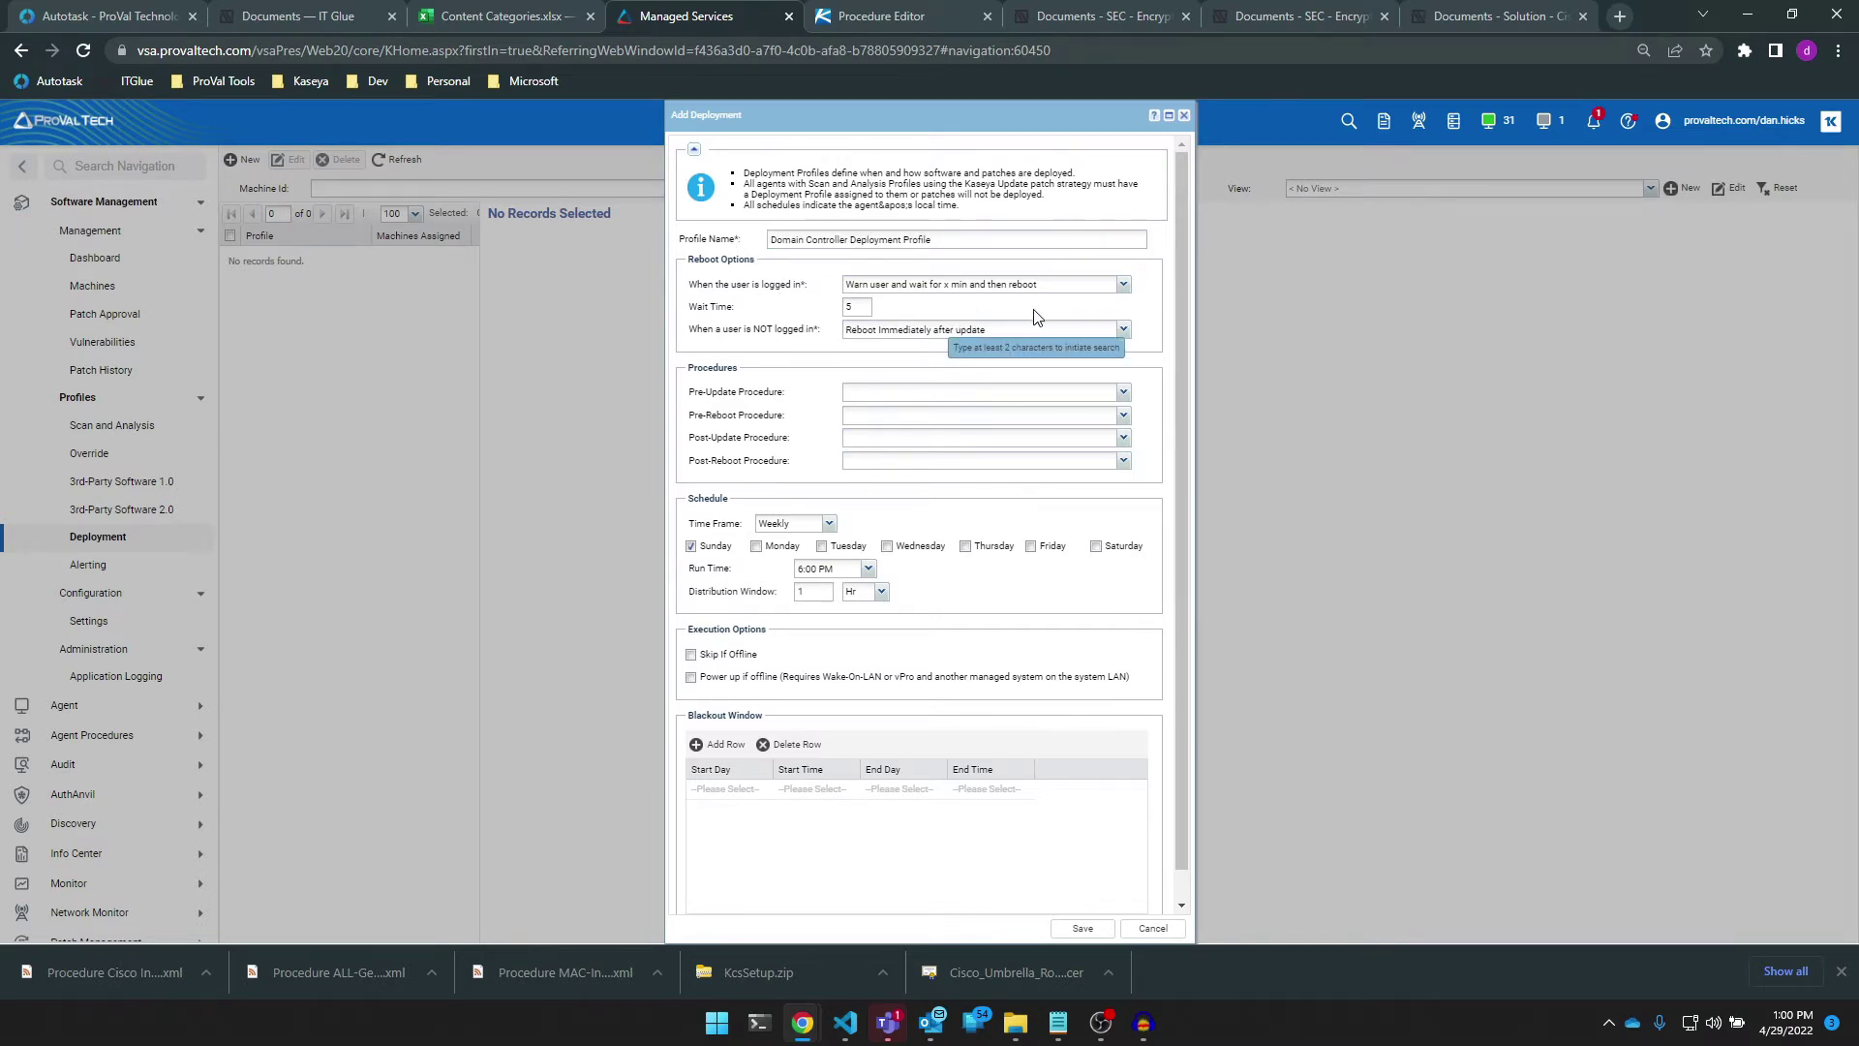
click(1123, 289)
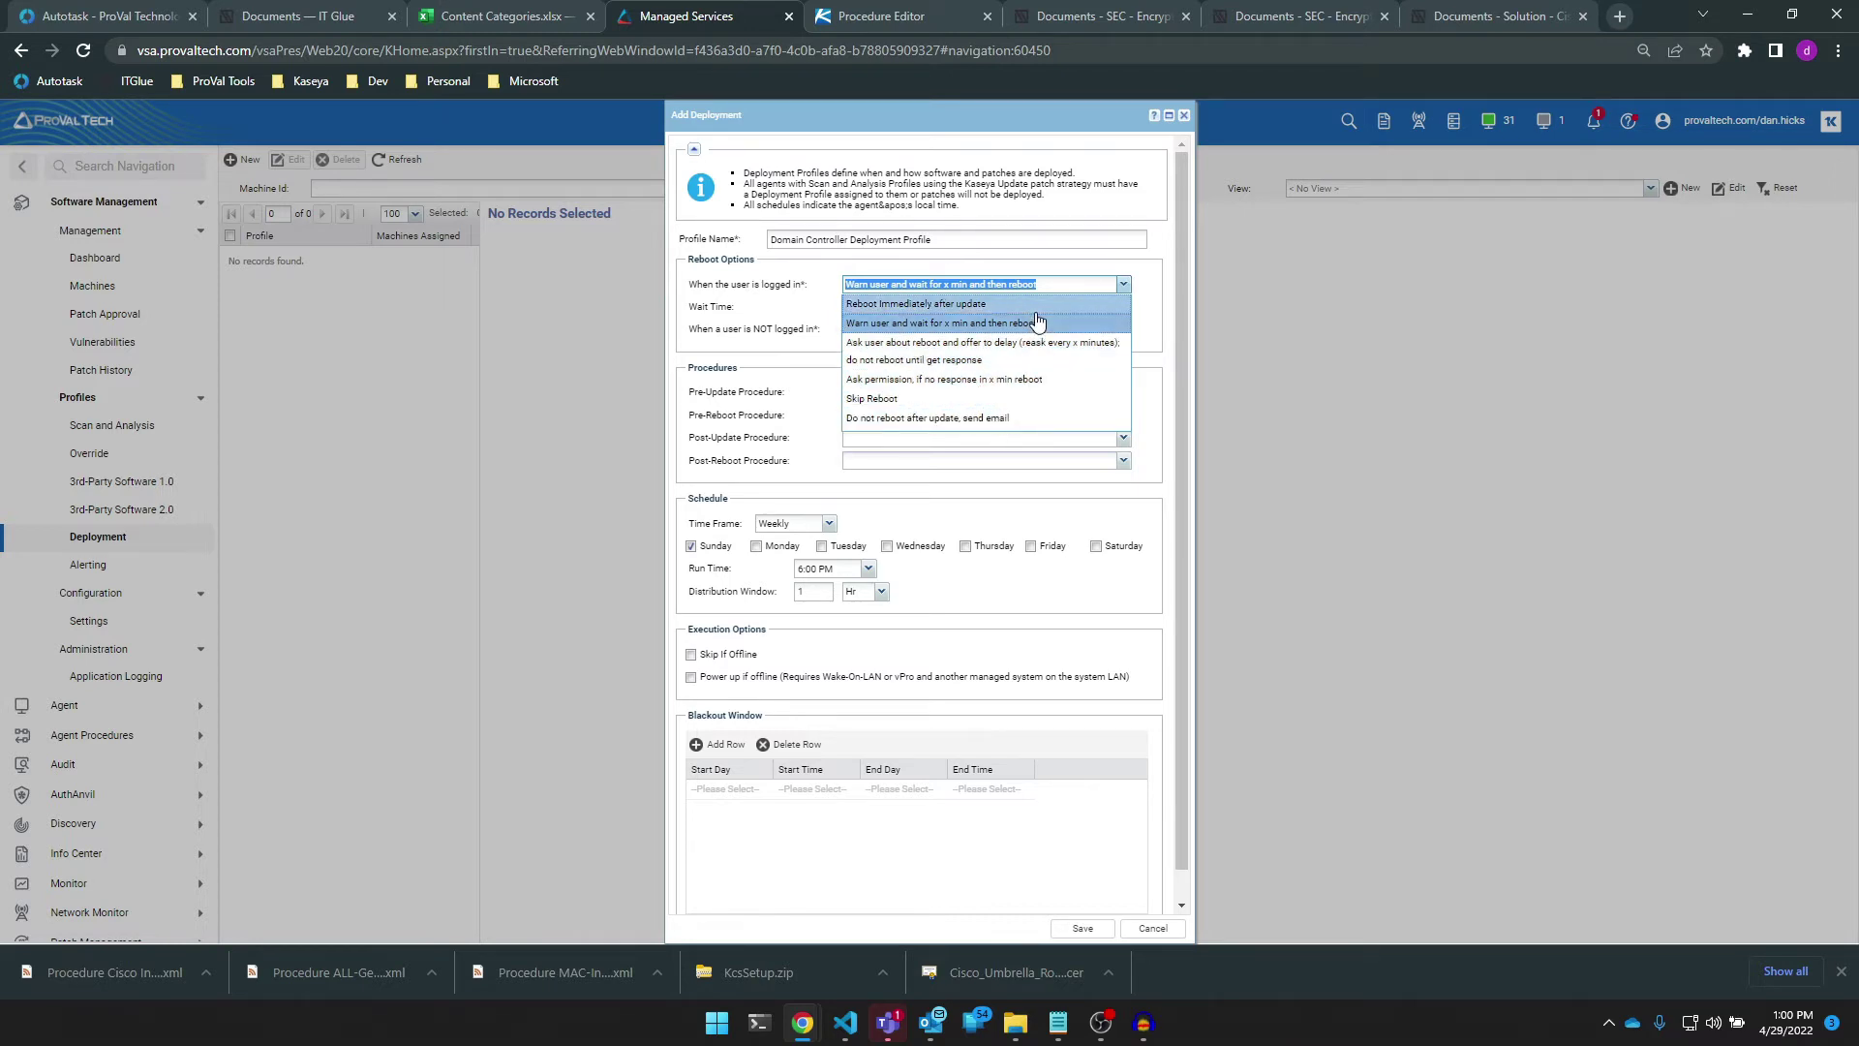
click(933, 322)
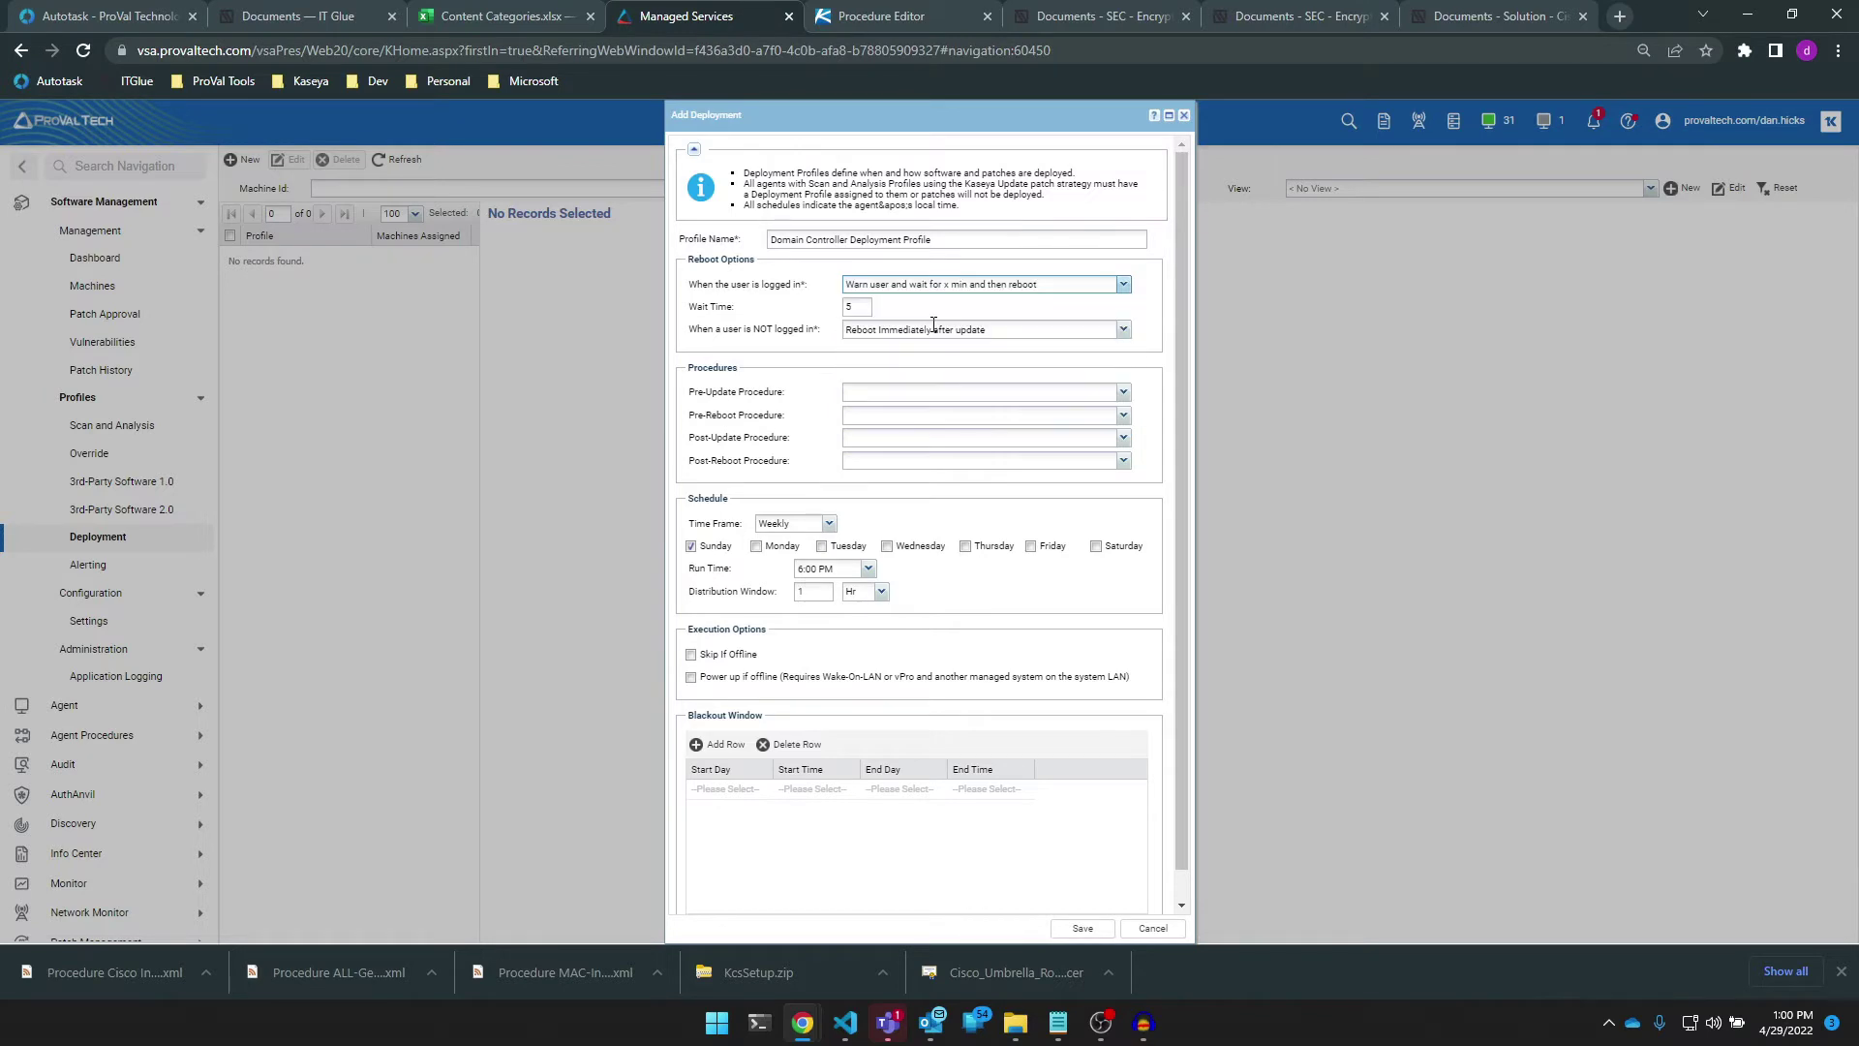
click(1121, 330)
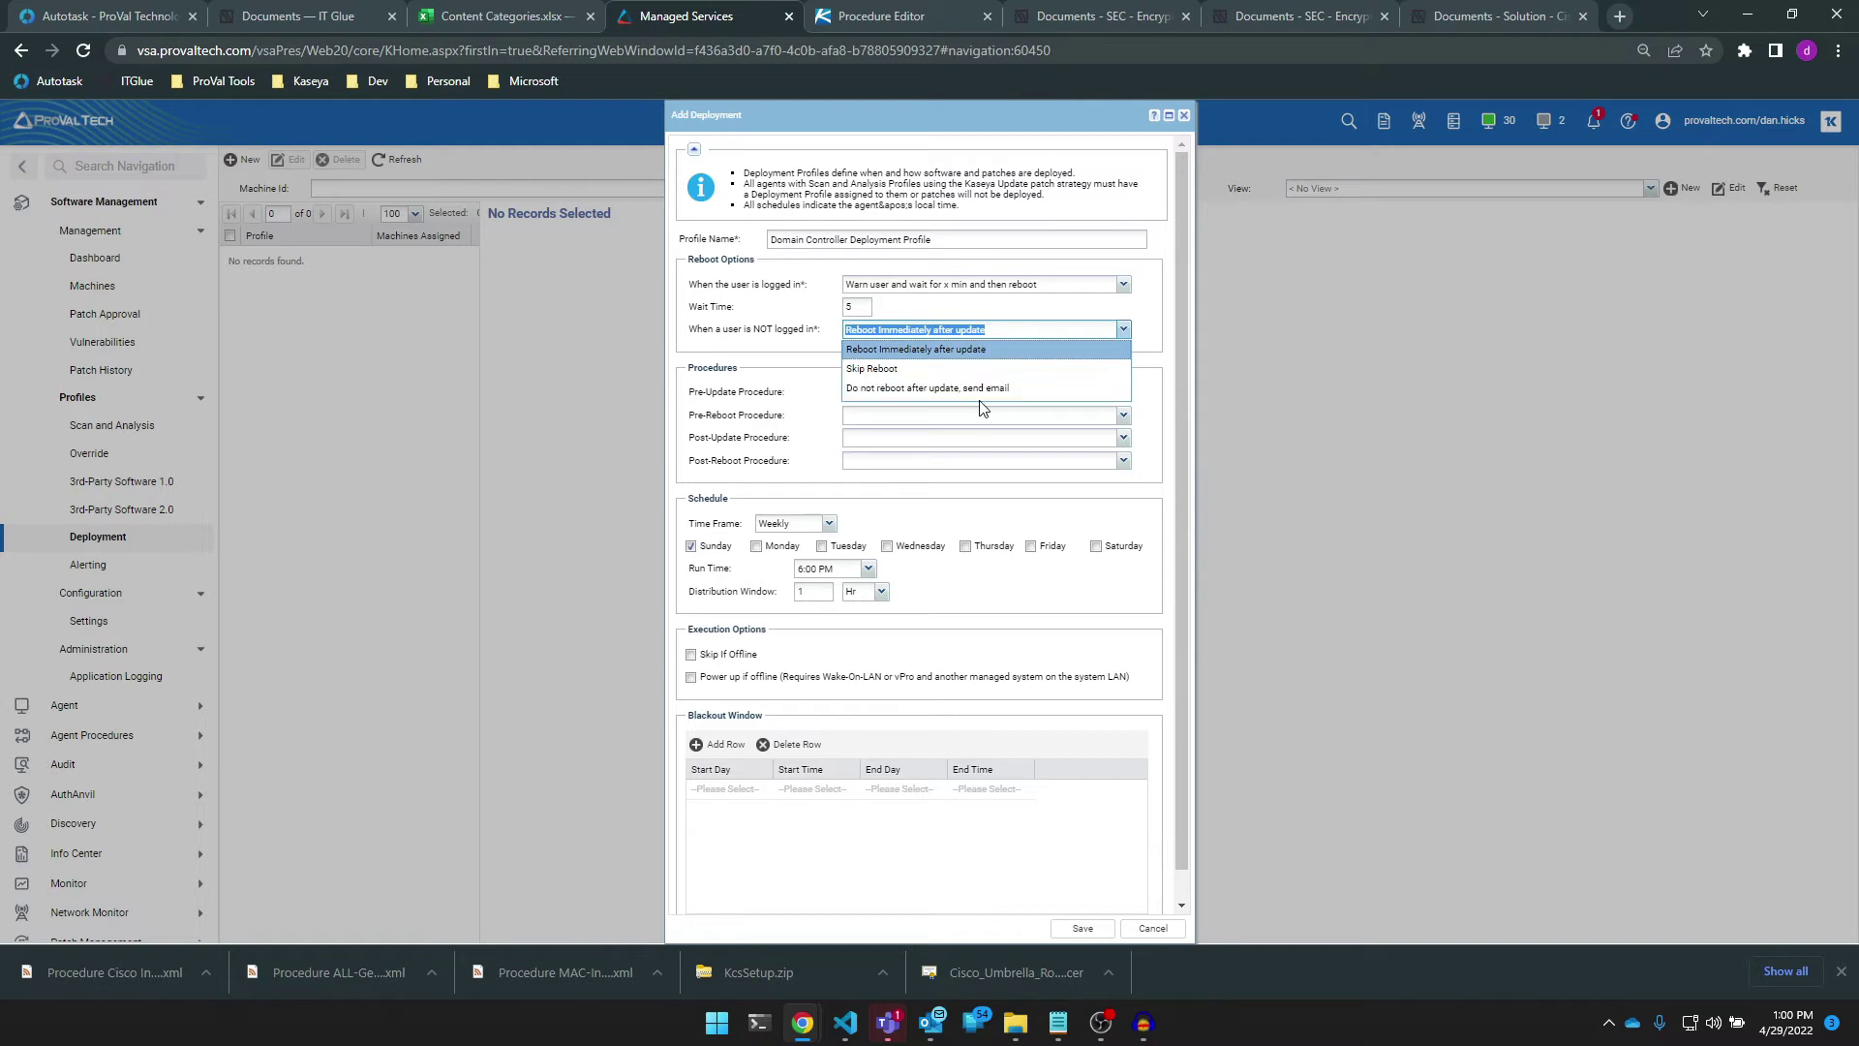
click(983, 348)
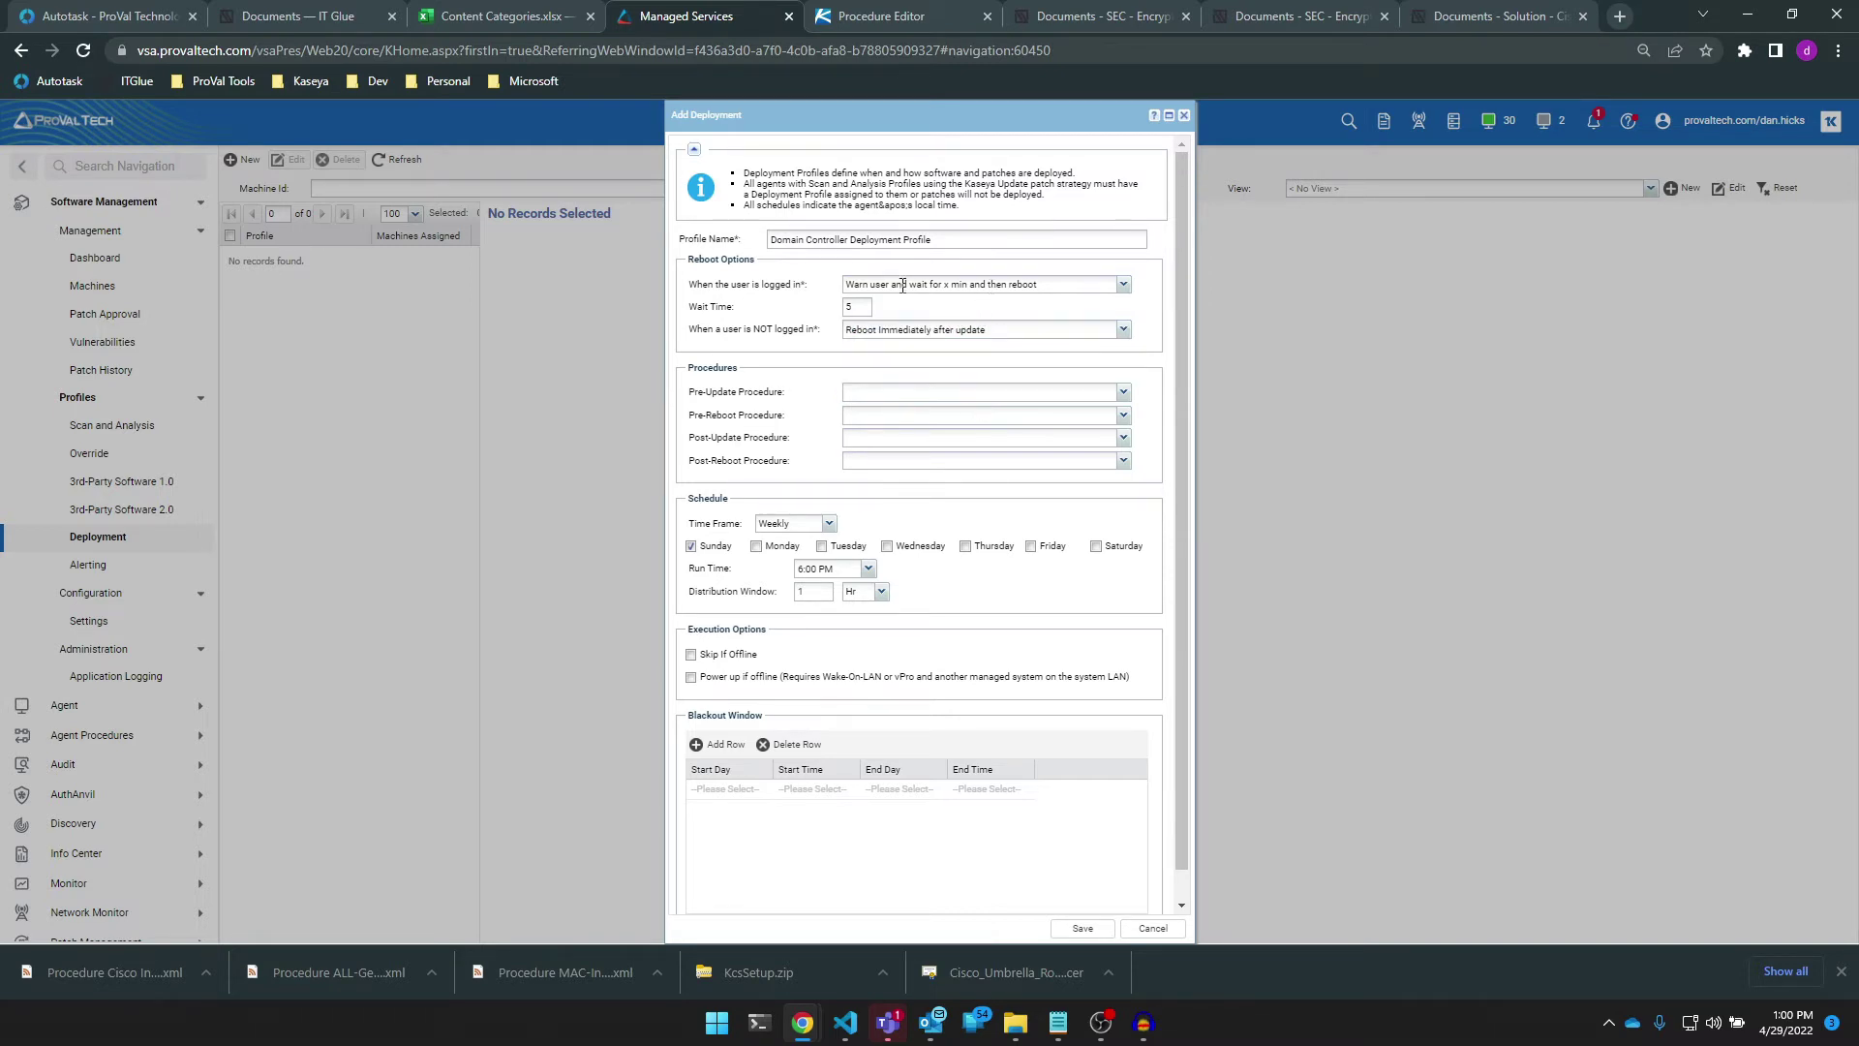
key(Tab)
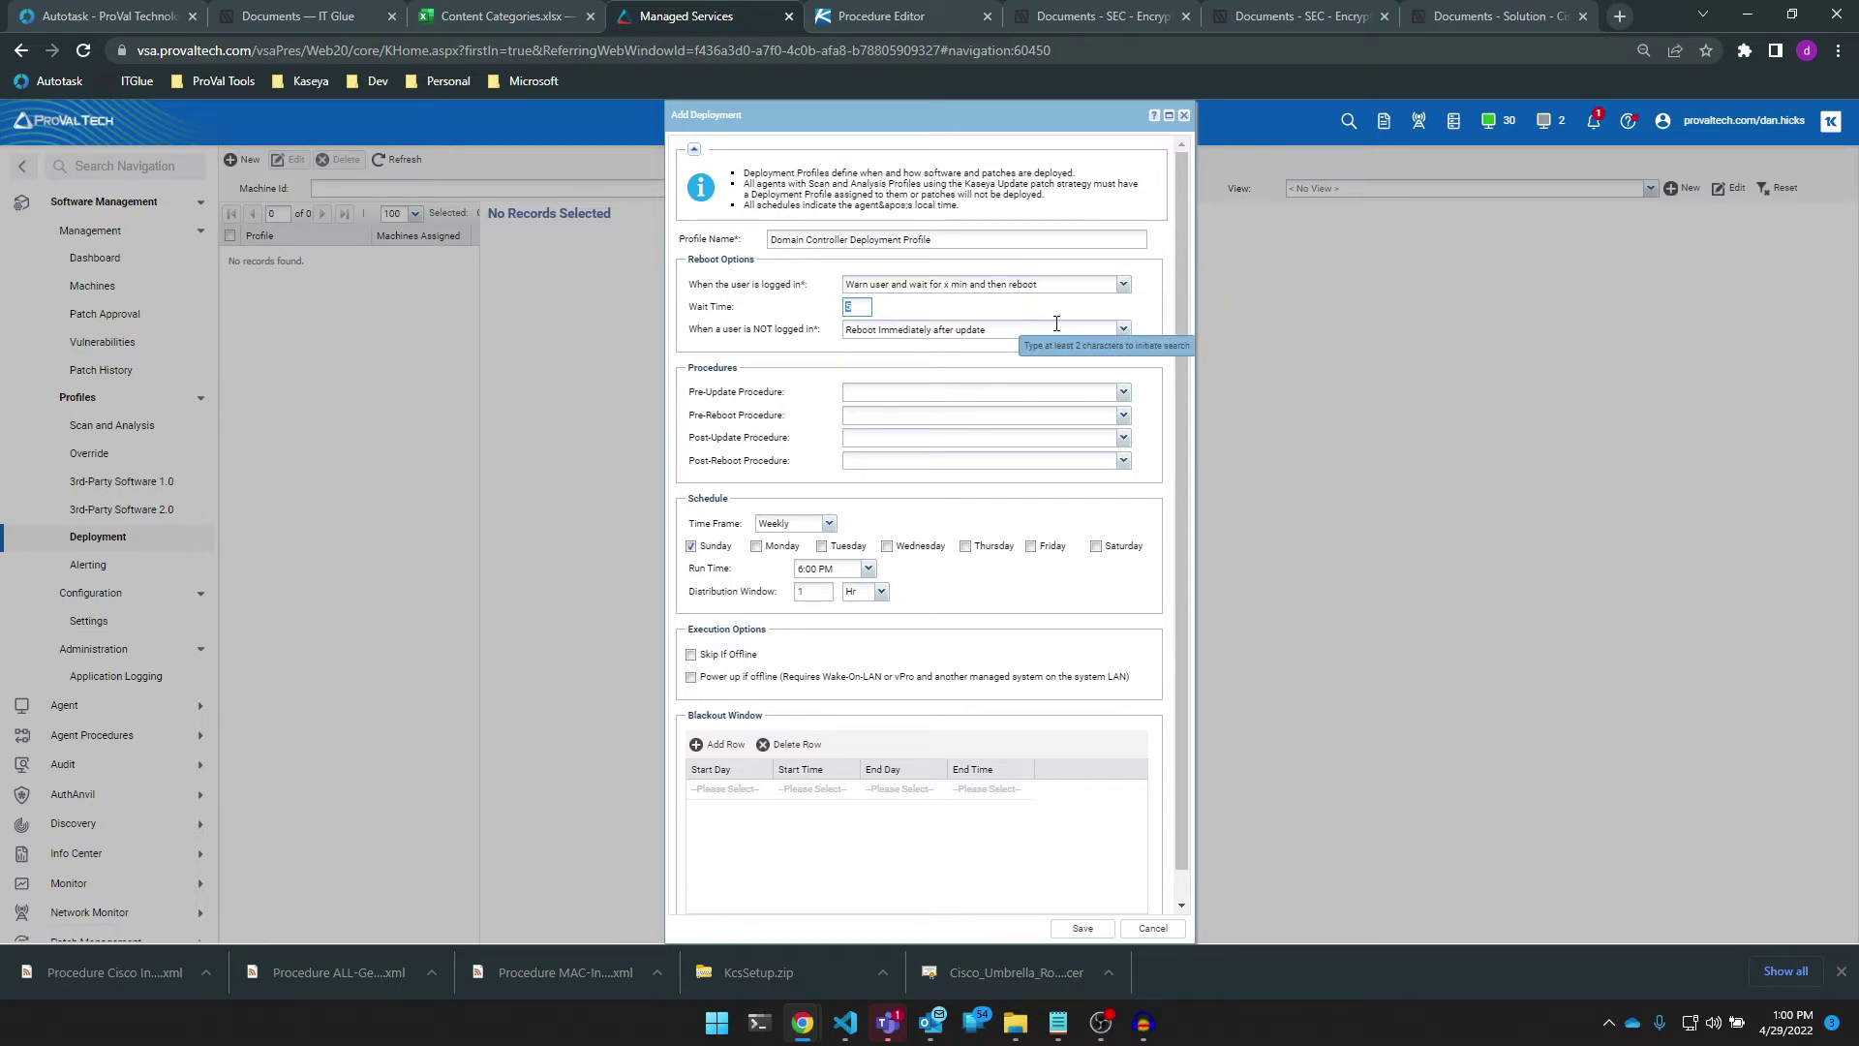
click(1056, 327)
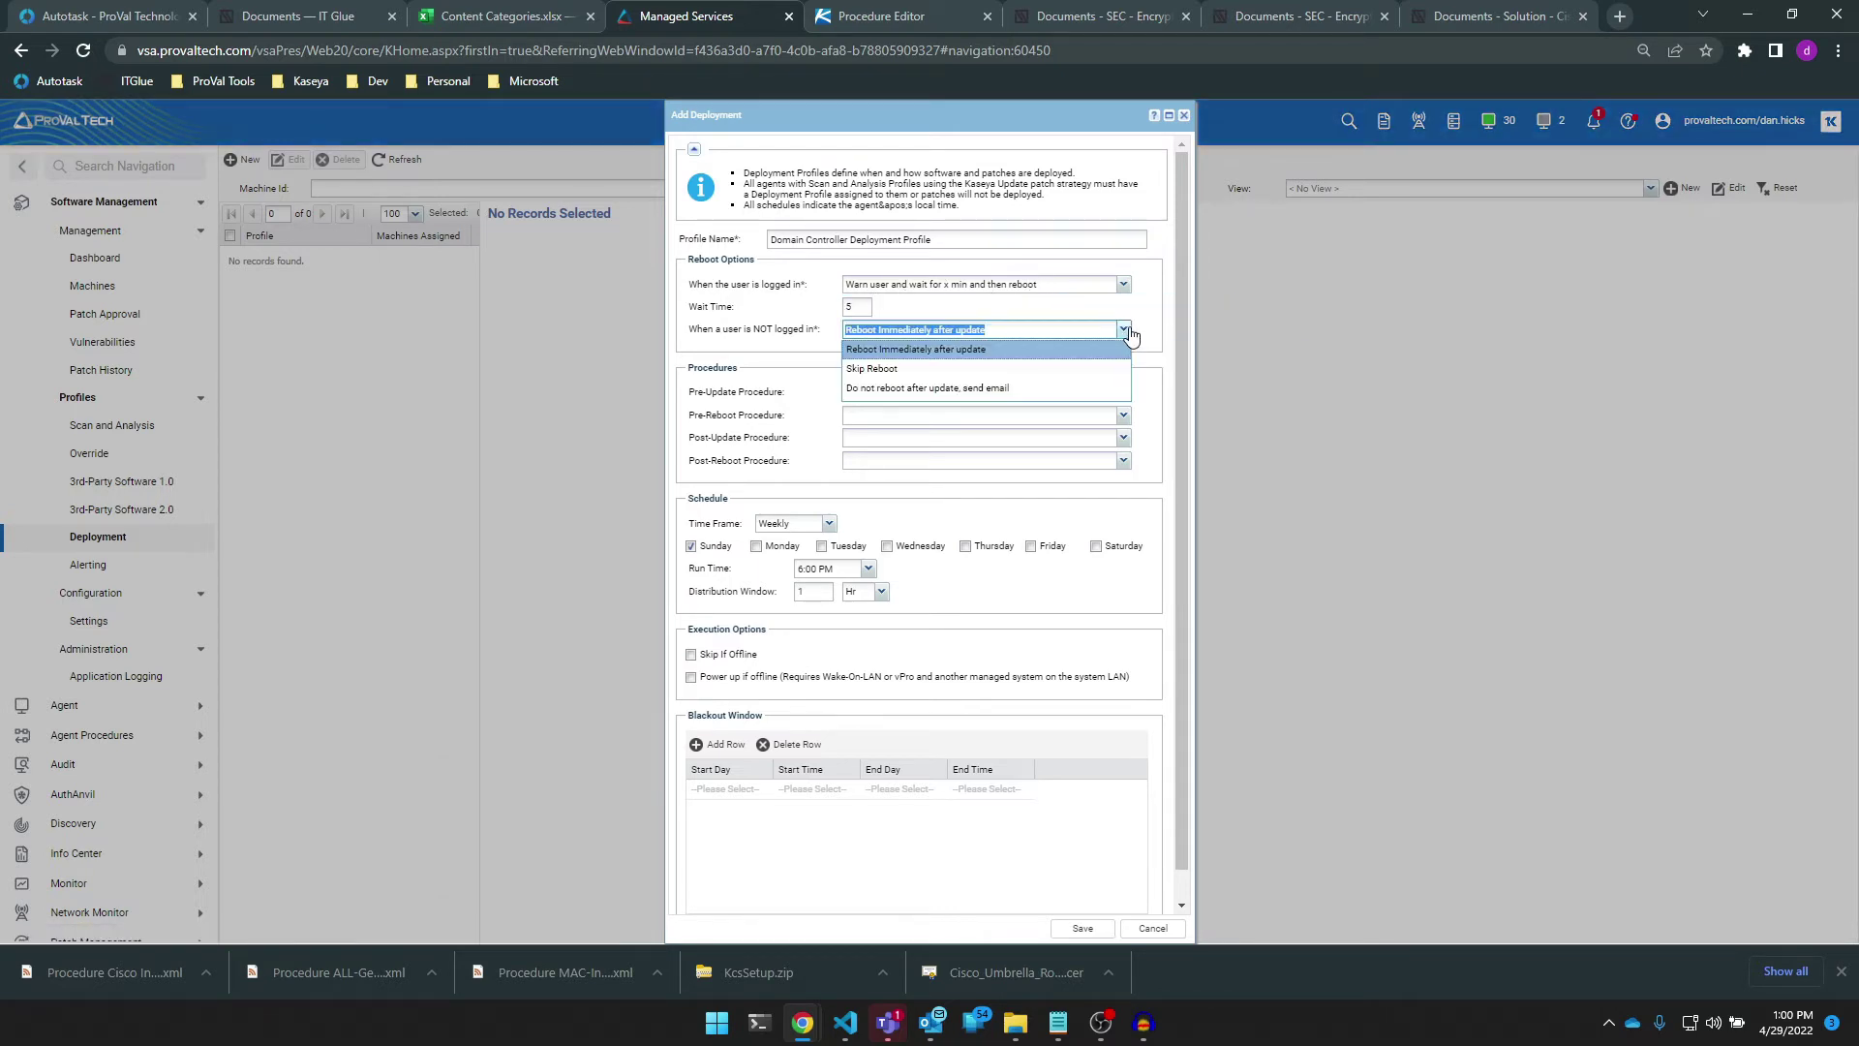
click(941, 350)
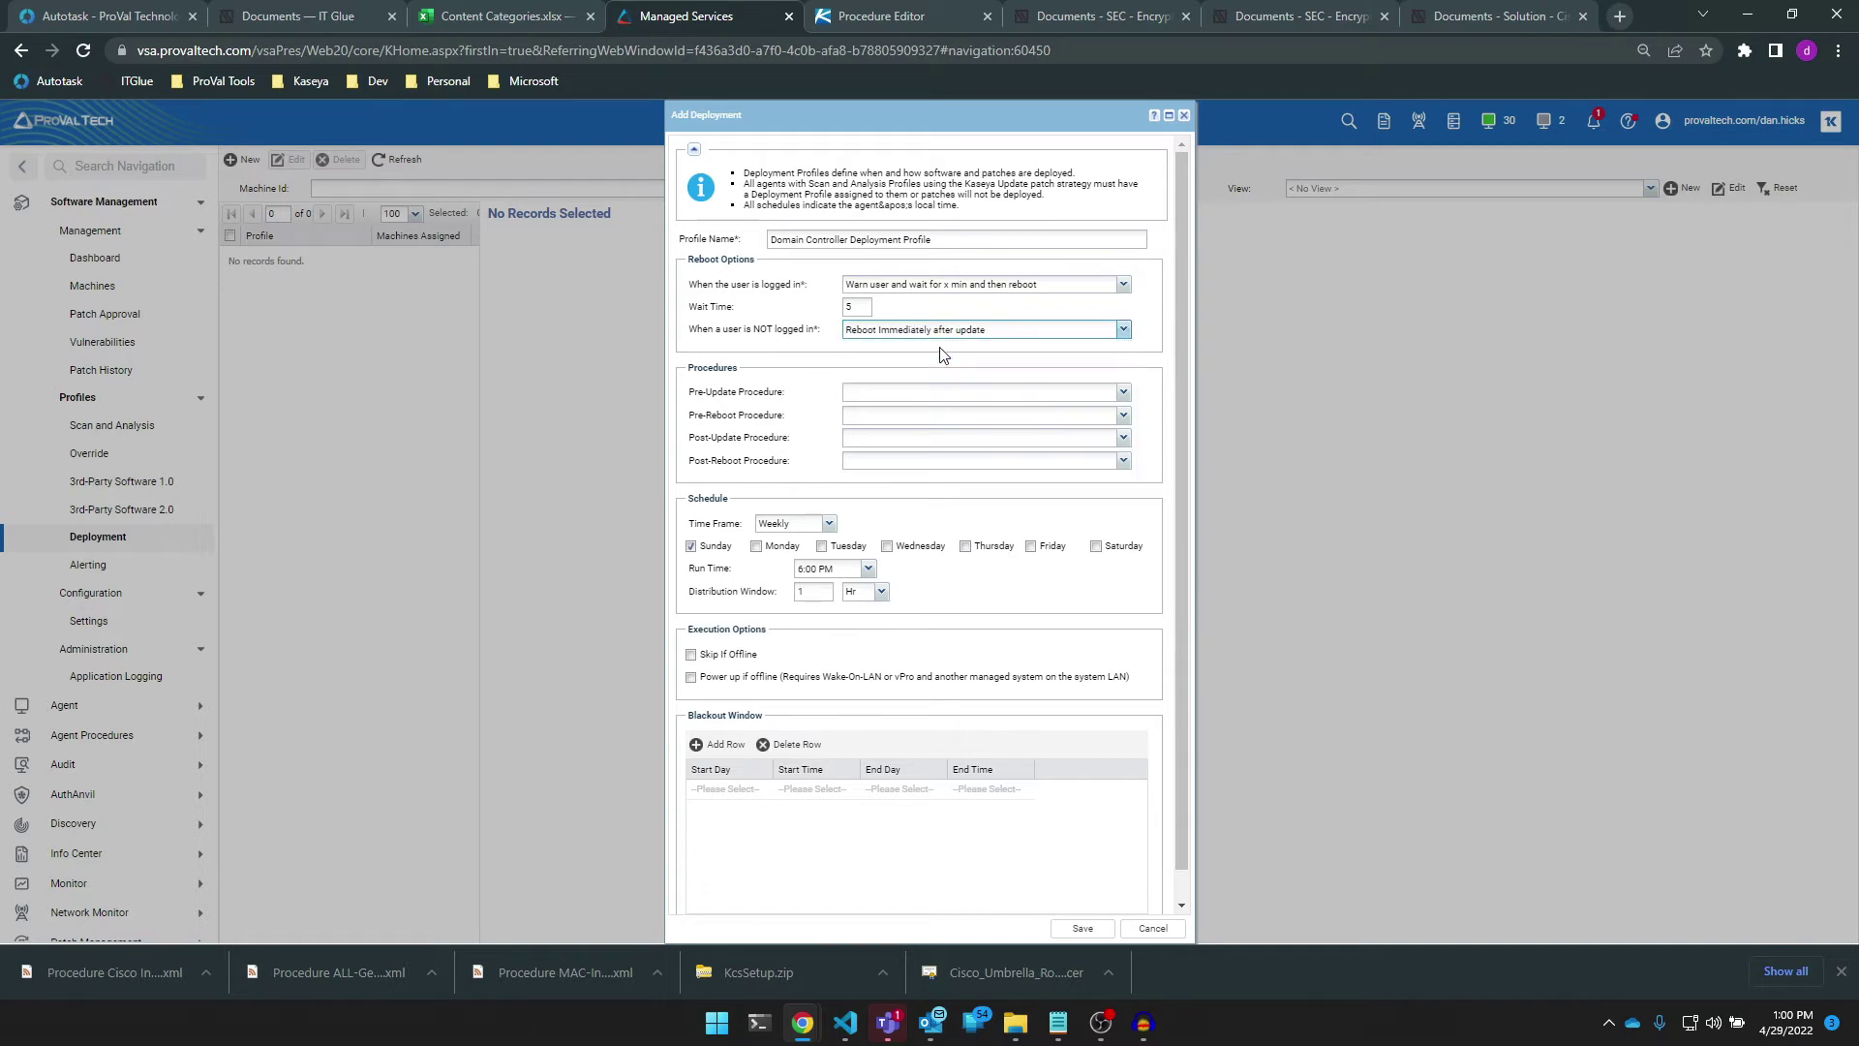
click(1122, 396)
scroll(988, 465, down, 3)
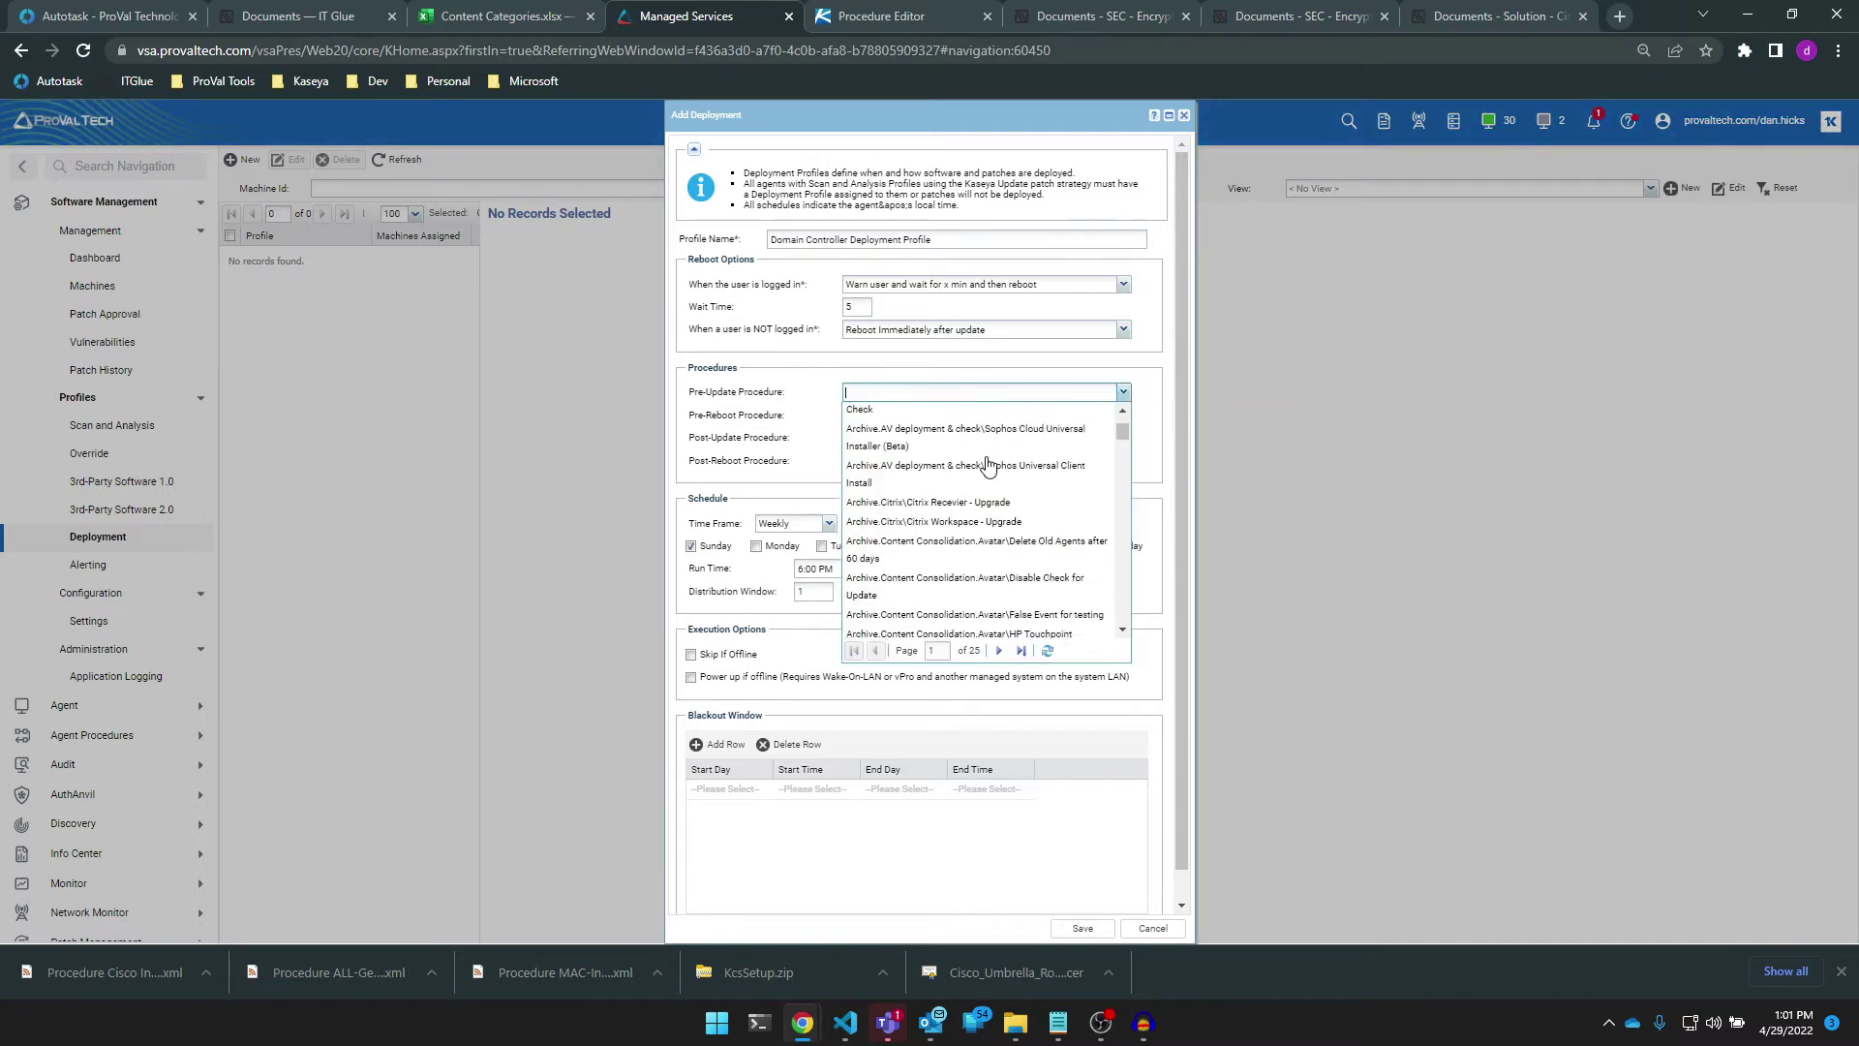
click(1123, 393)
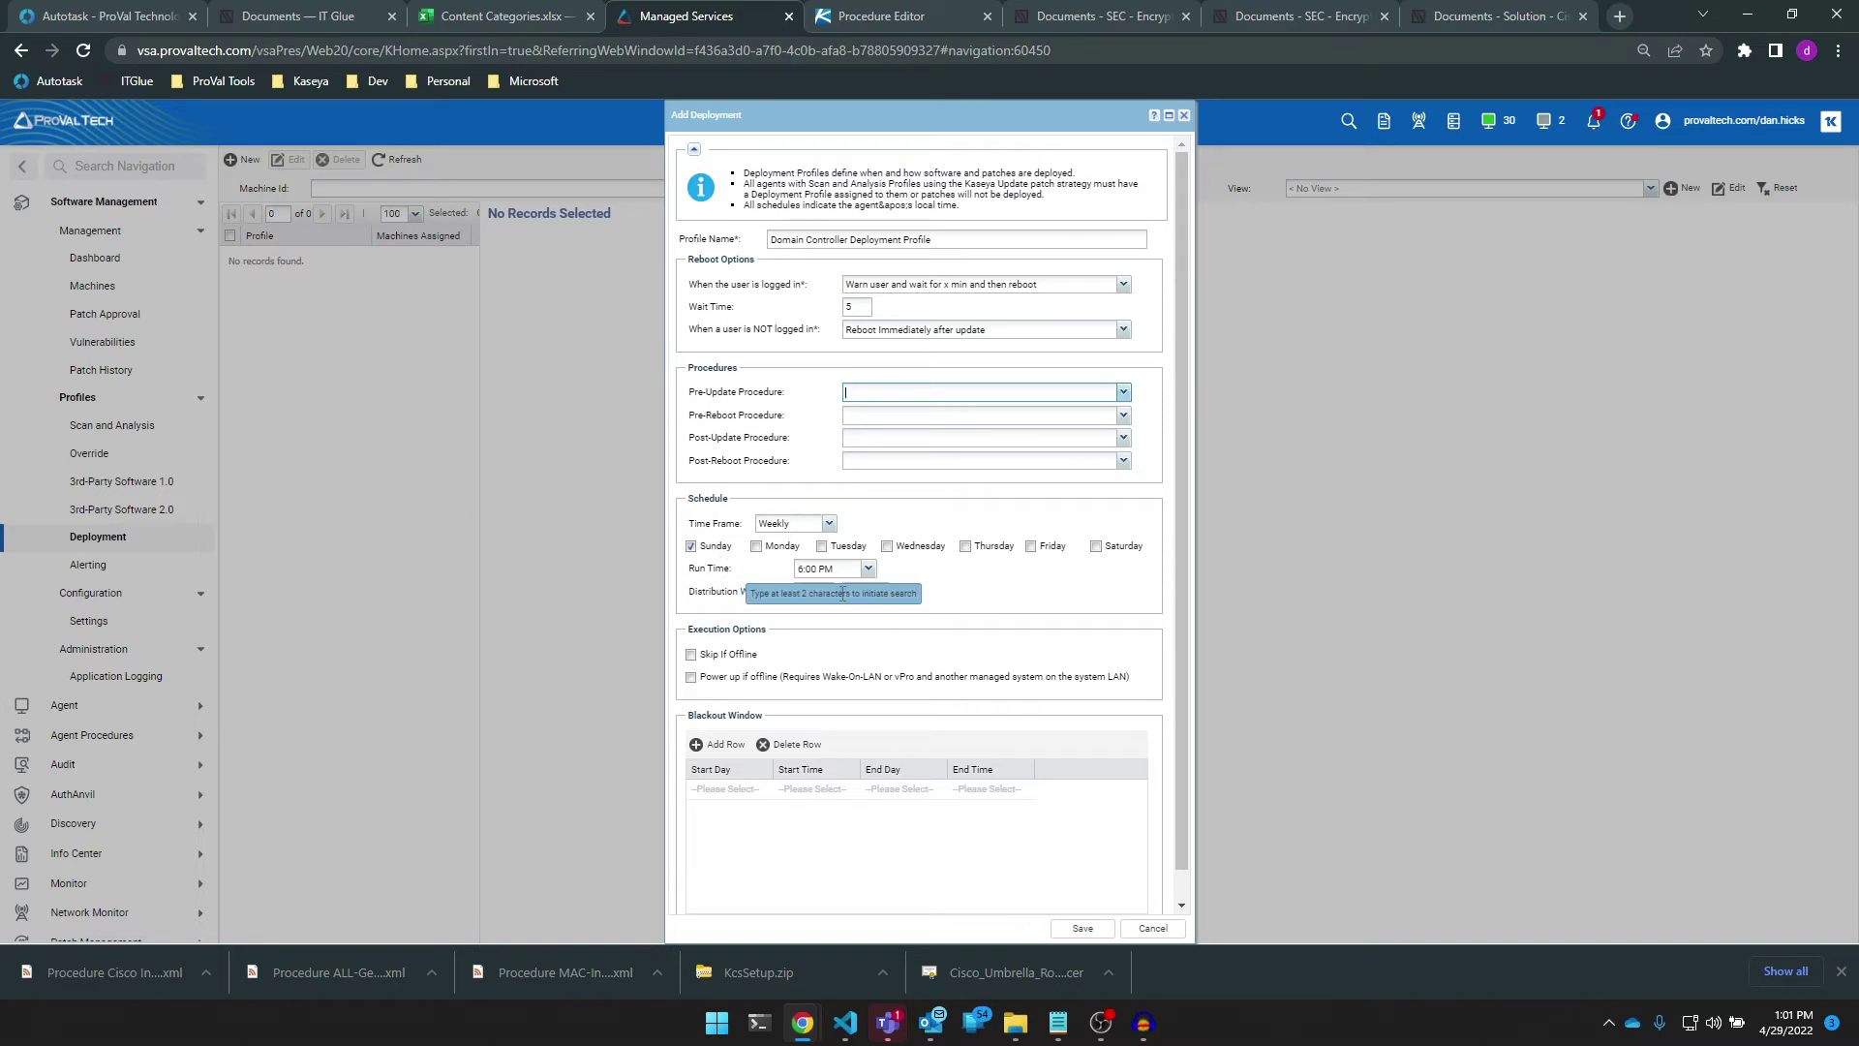
click(869, 569)
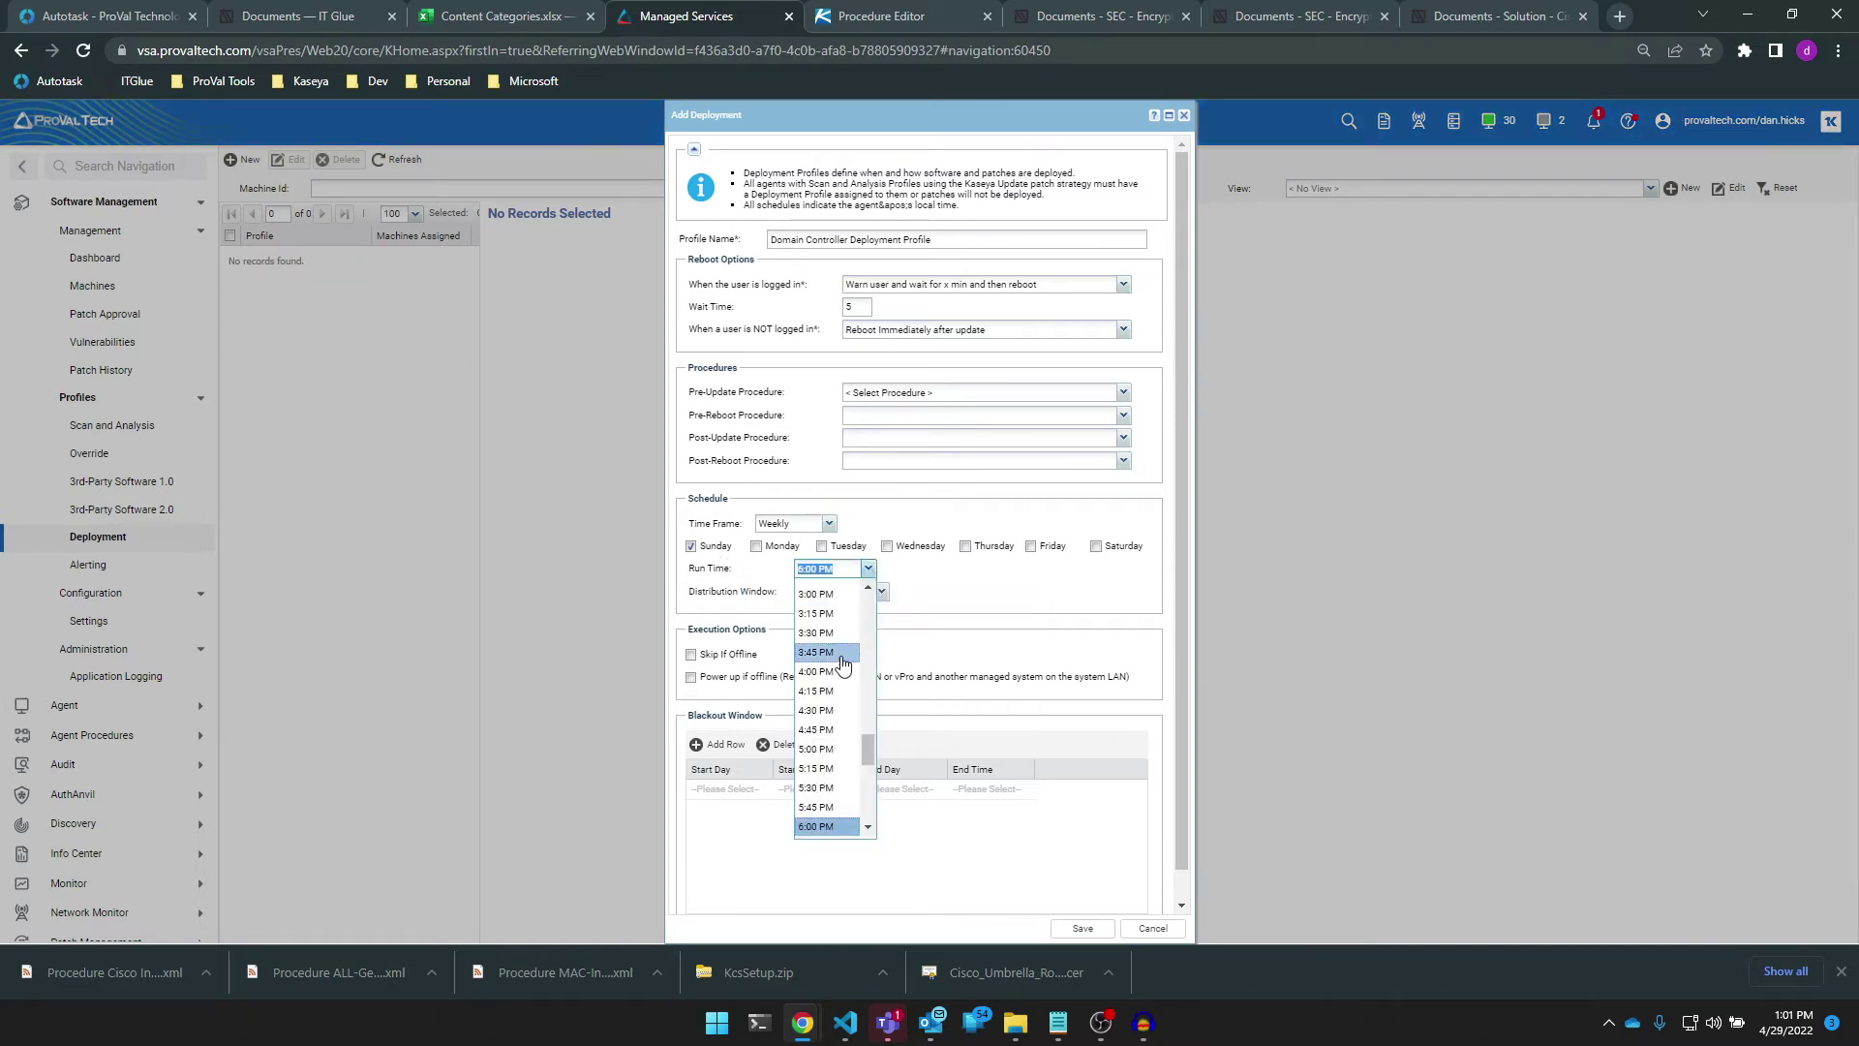
- Change the weekly Sunday run time from 6:00 PM to 10:00 PM
scroll(840, 668, down, 7)
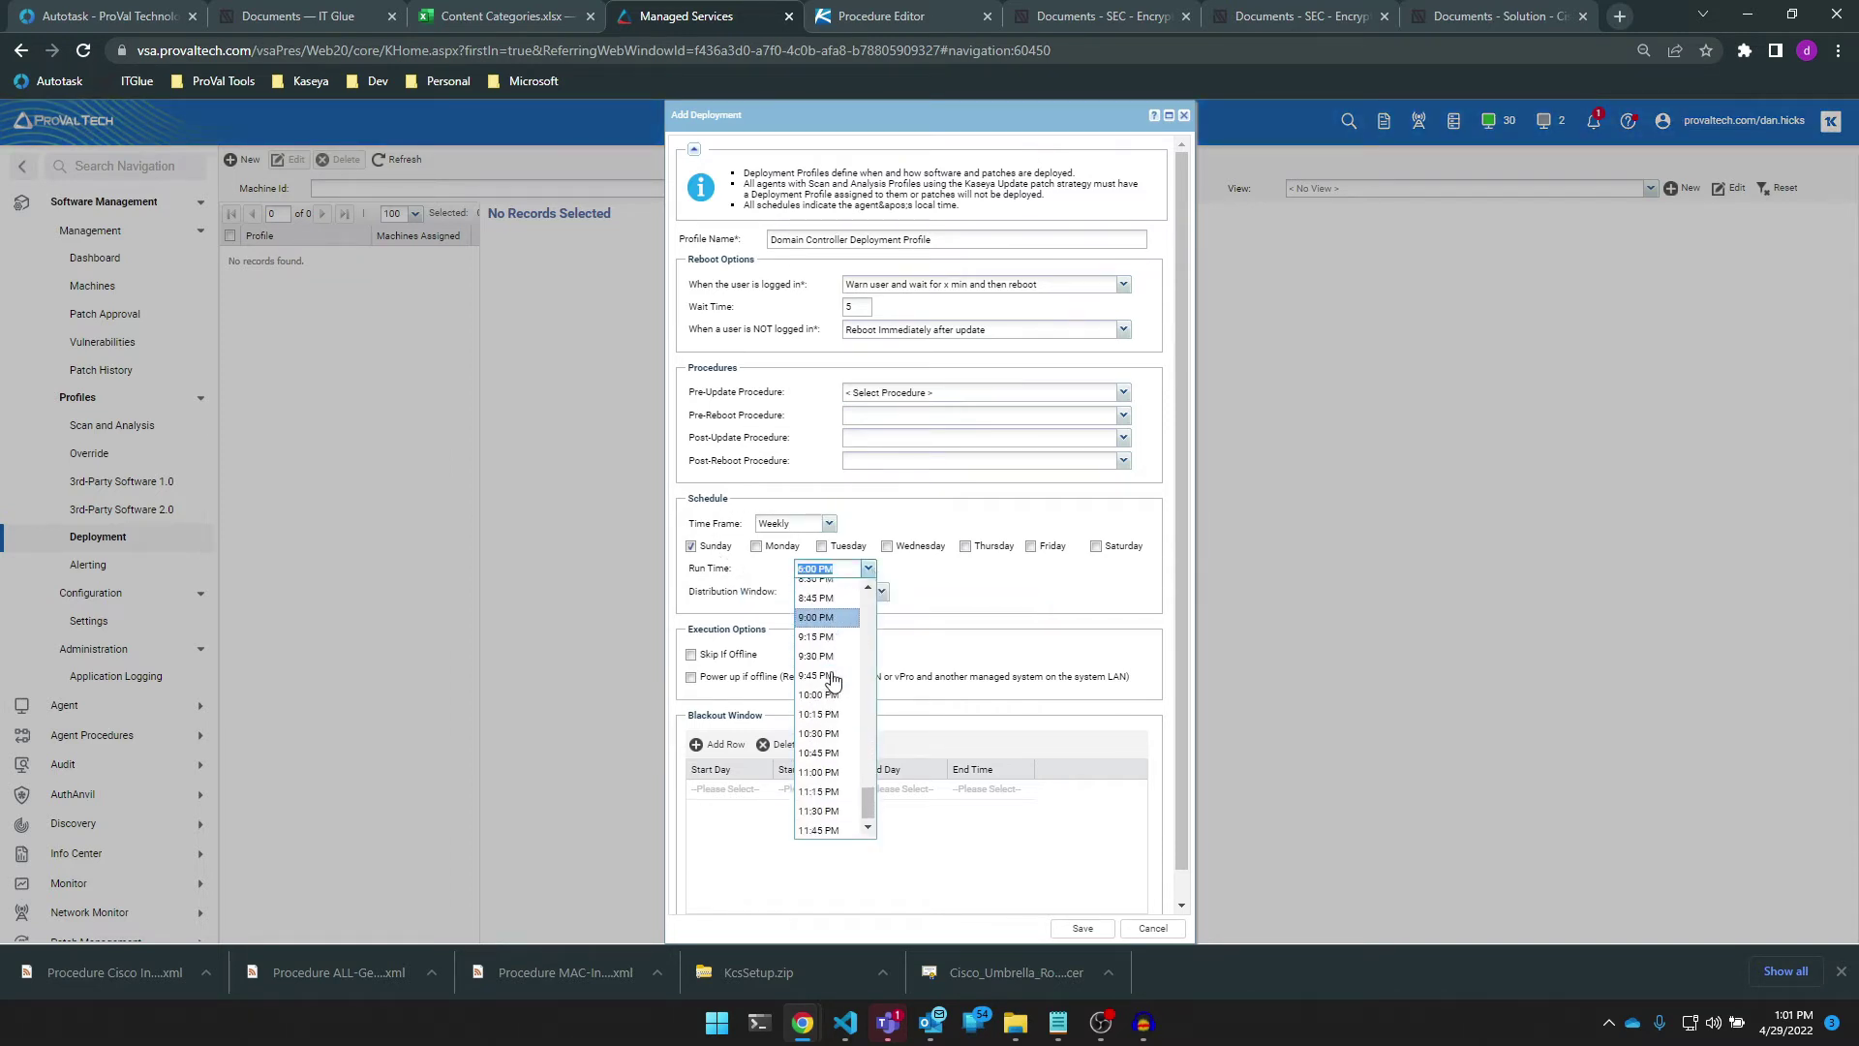
click(825, 695)
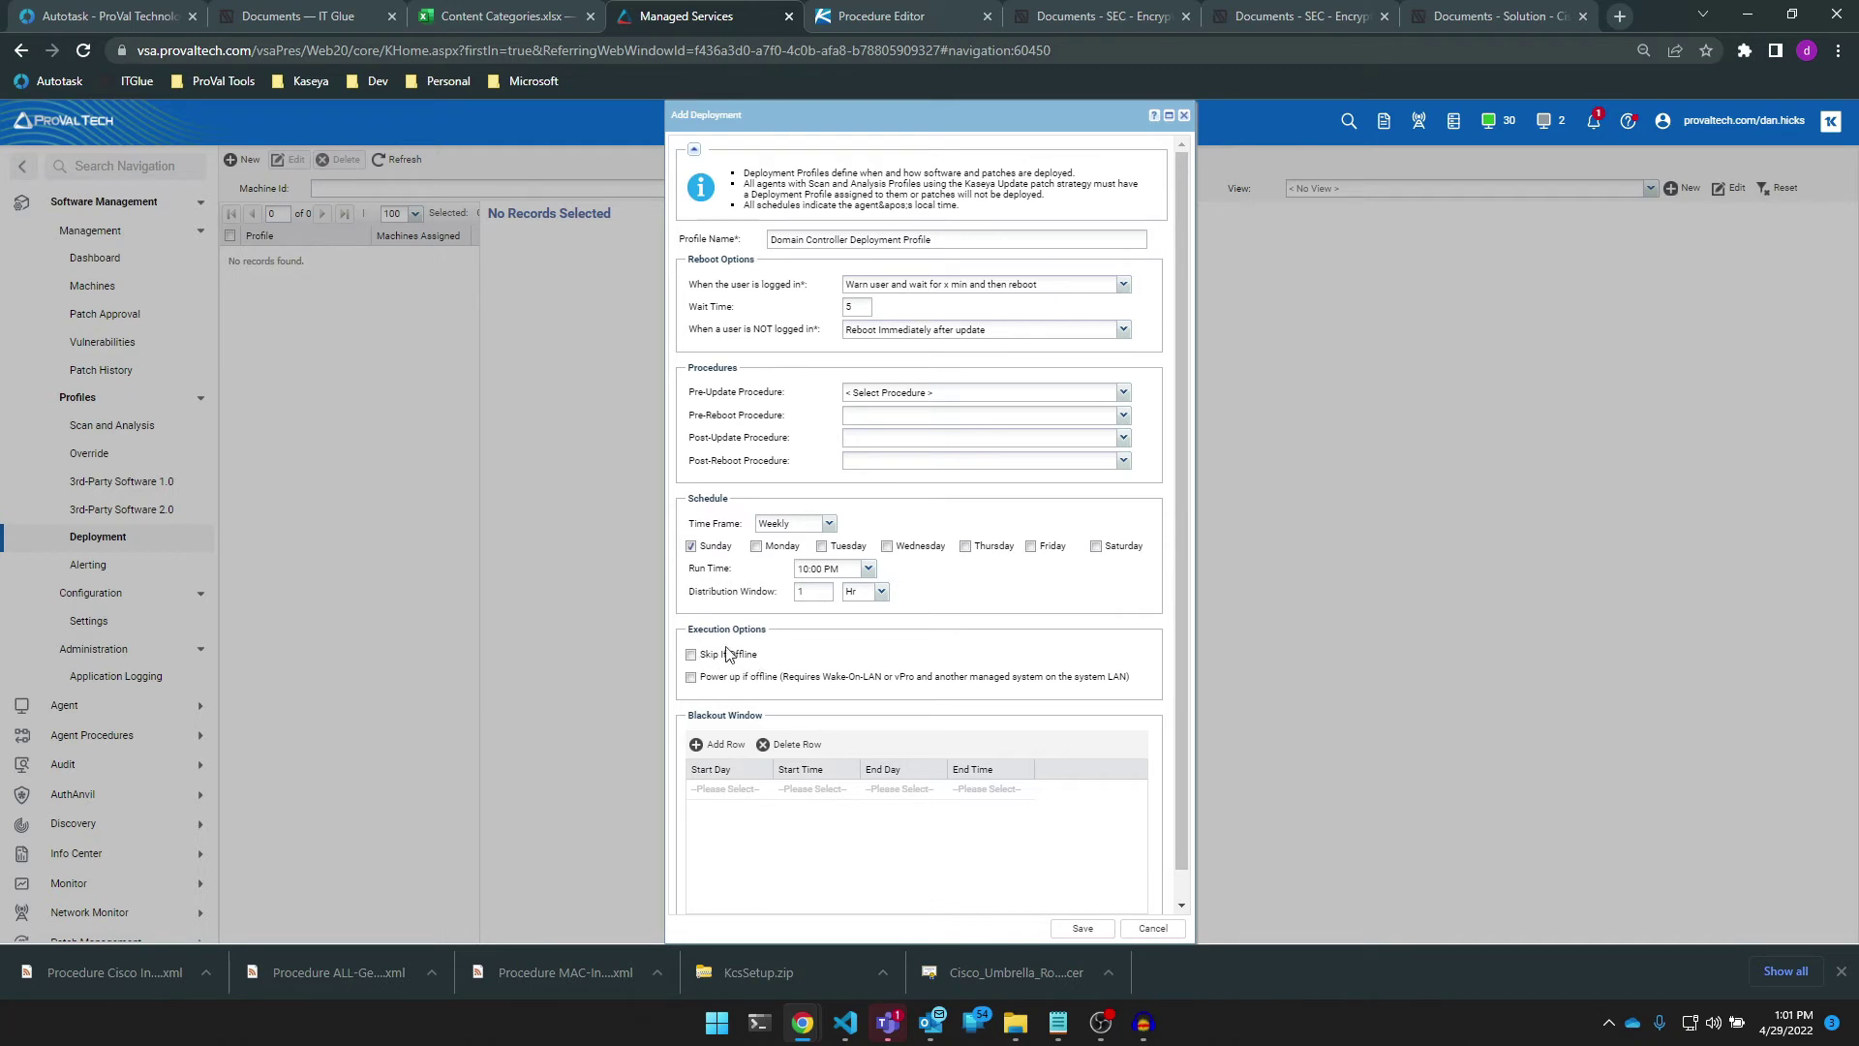
- Enable Power up if offline and start editing the first blackout window row's start day
click(691, 655)
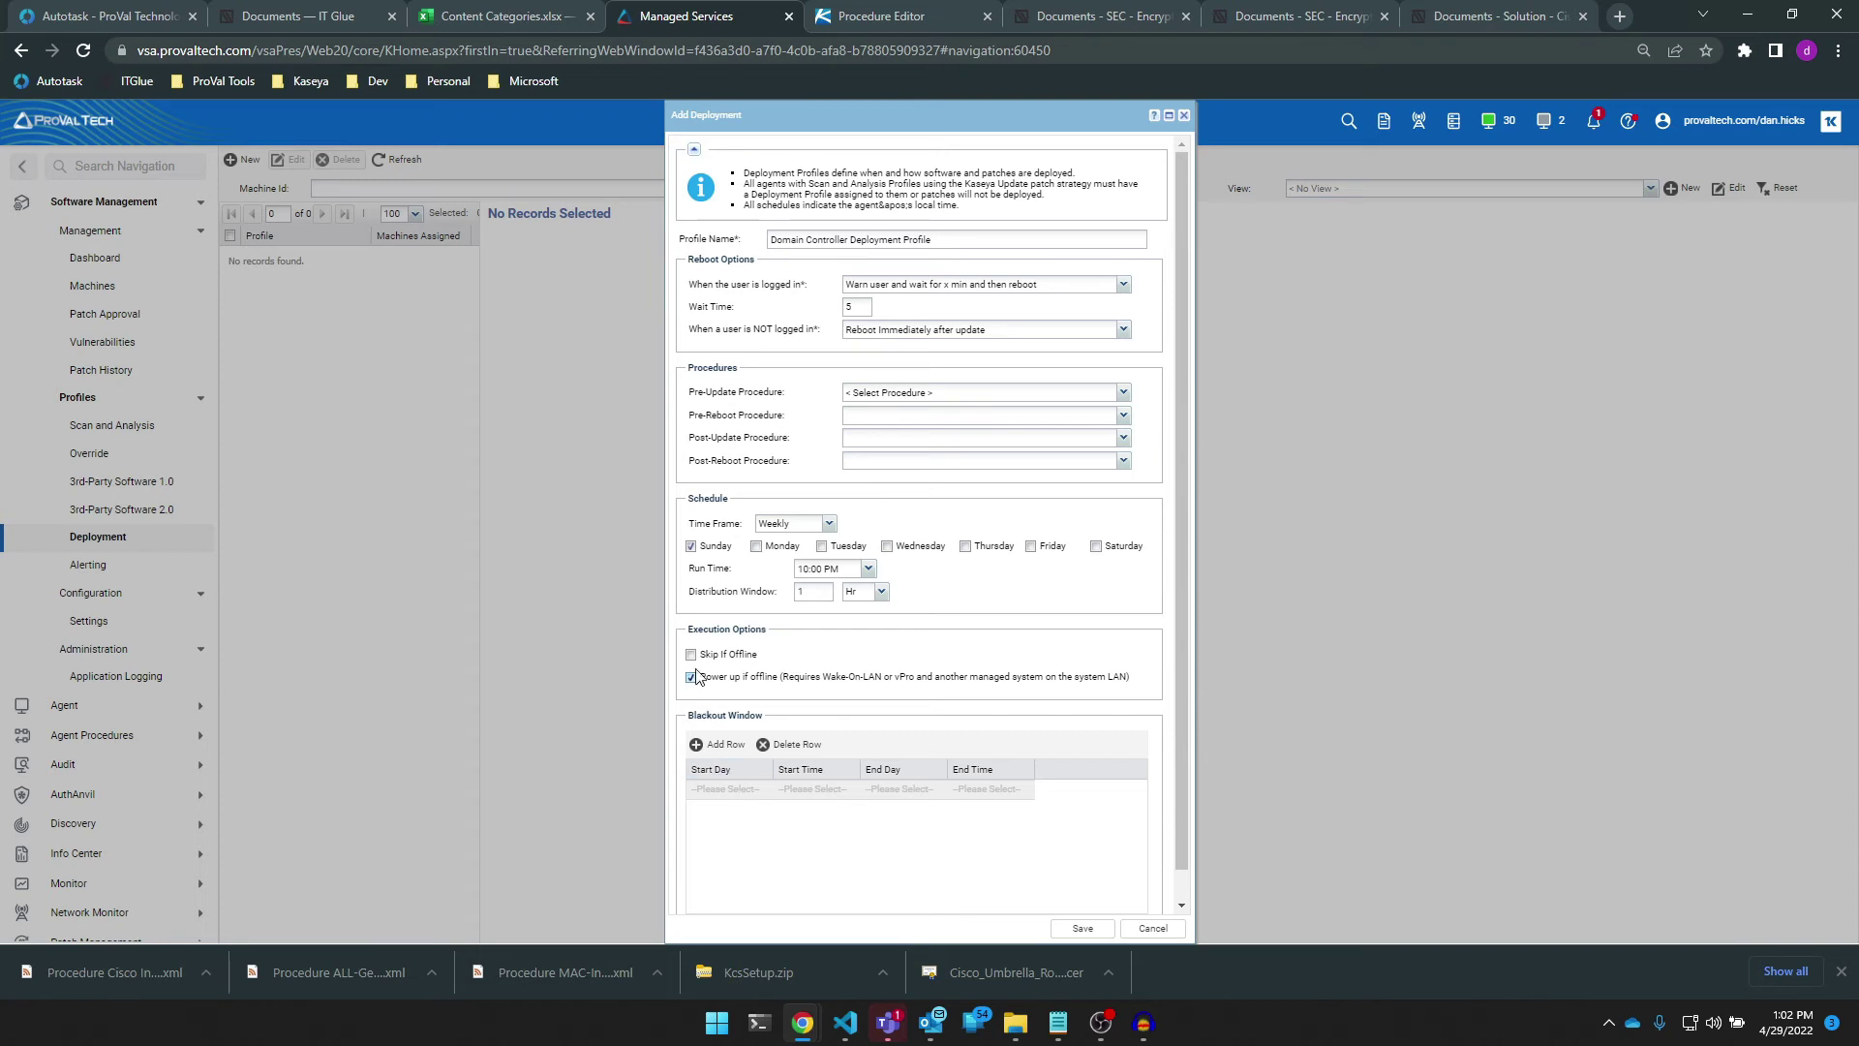
click(729, 791)
click(765, 788)
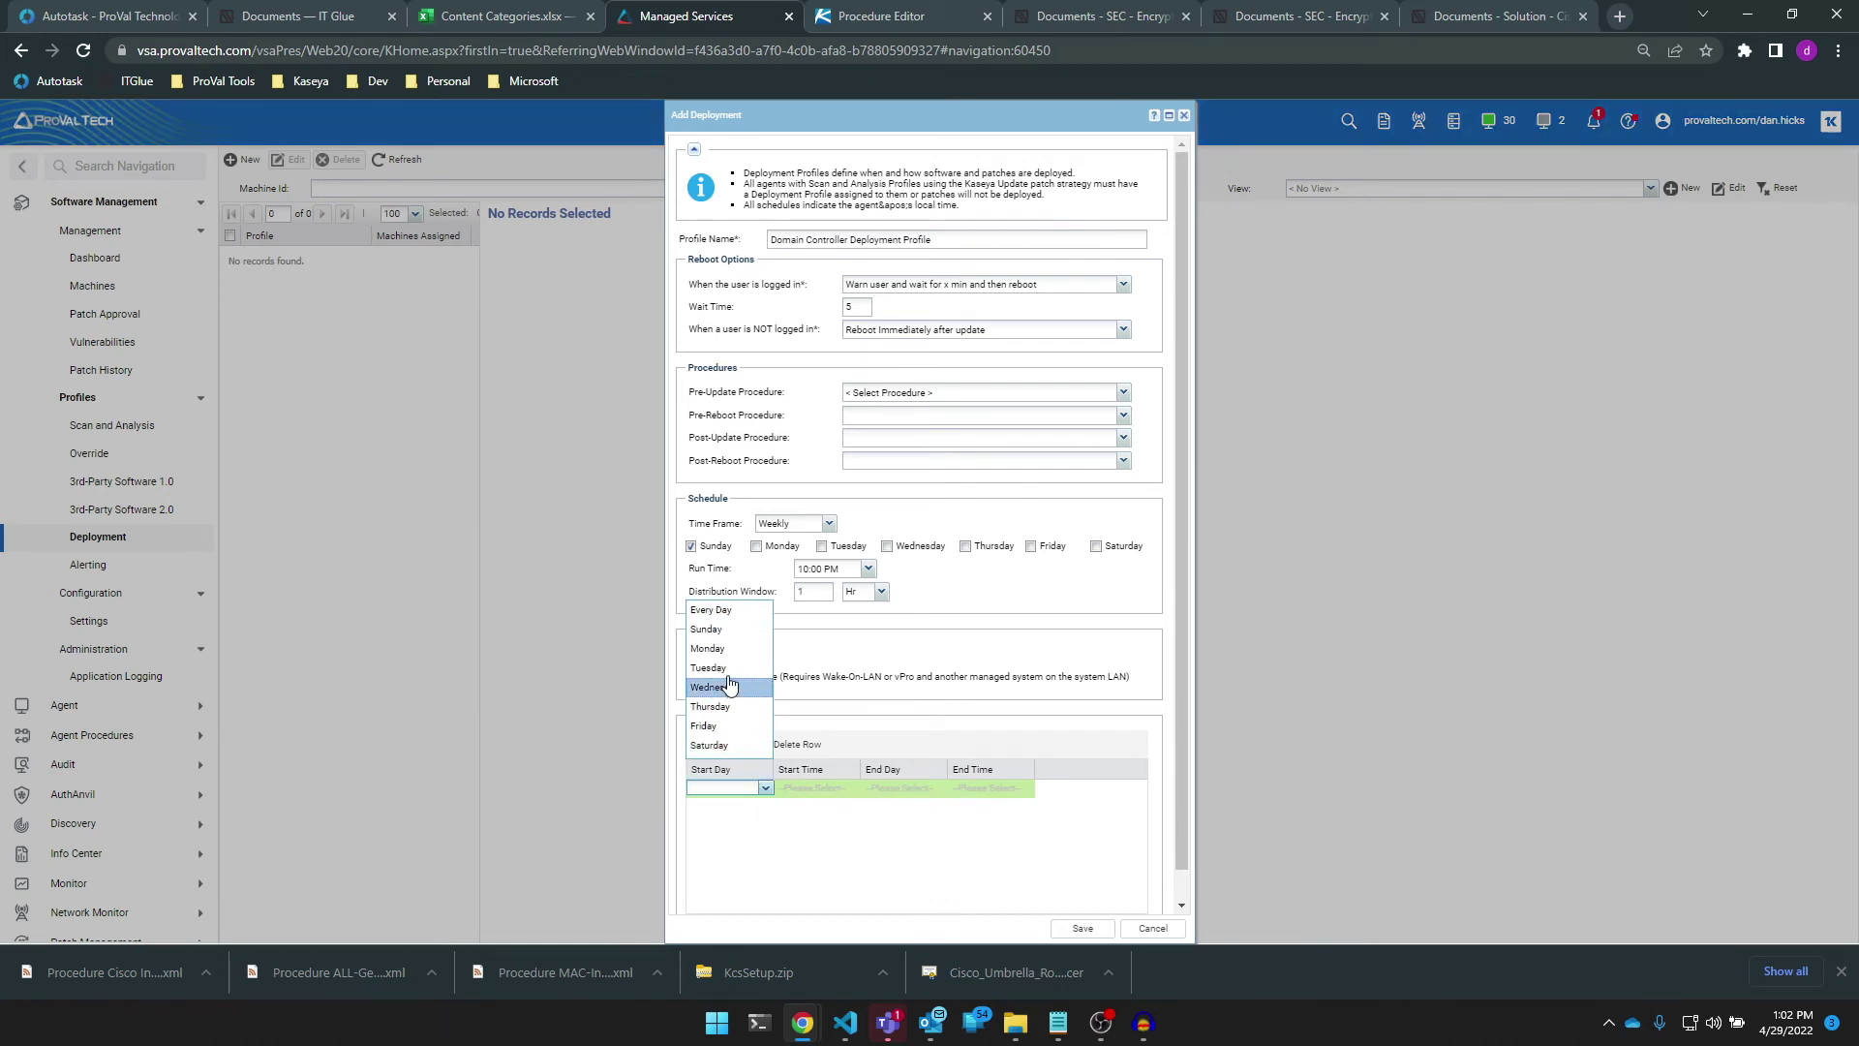
- Set the blackout row's start to Monday 8:00 AM
click(728, 651)
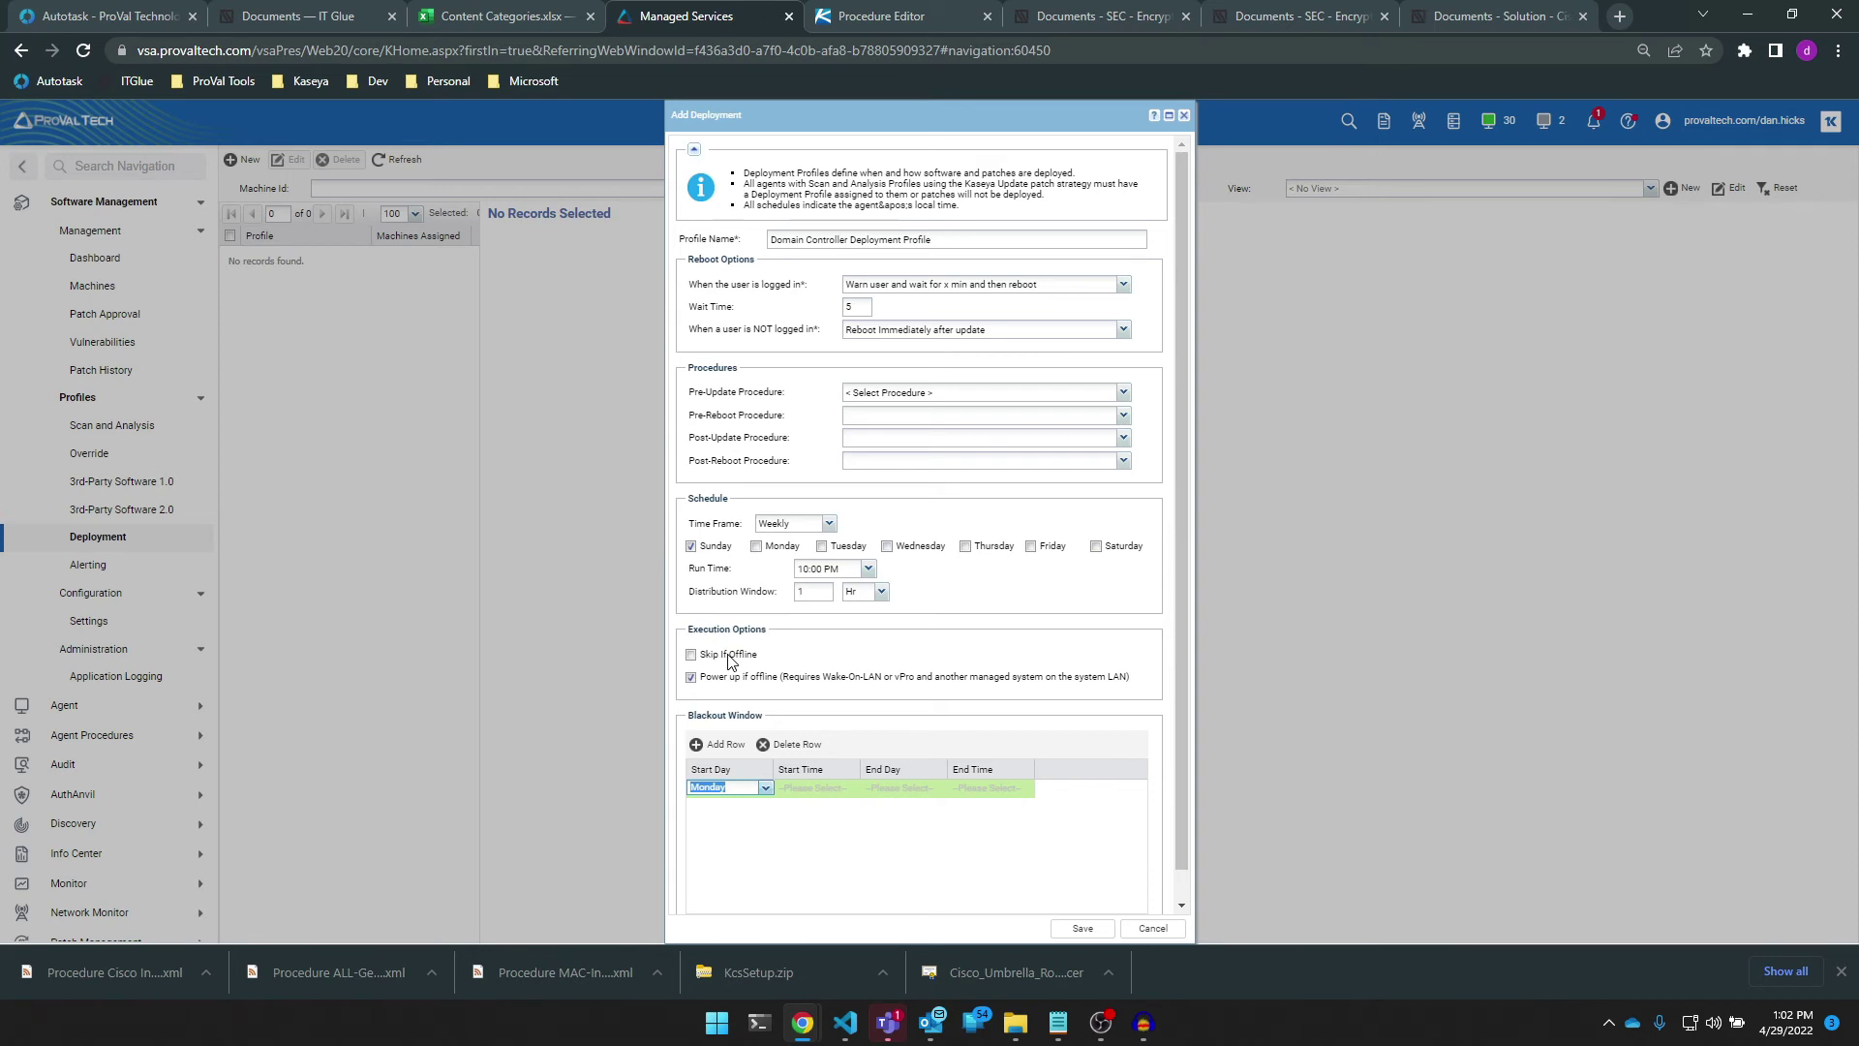
click(826, 791)
click(853, 790)
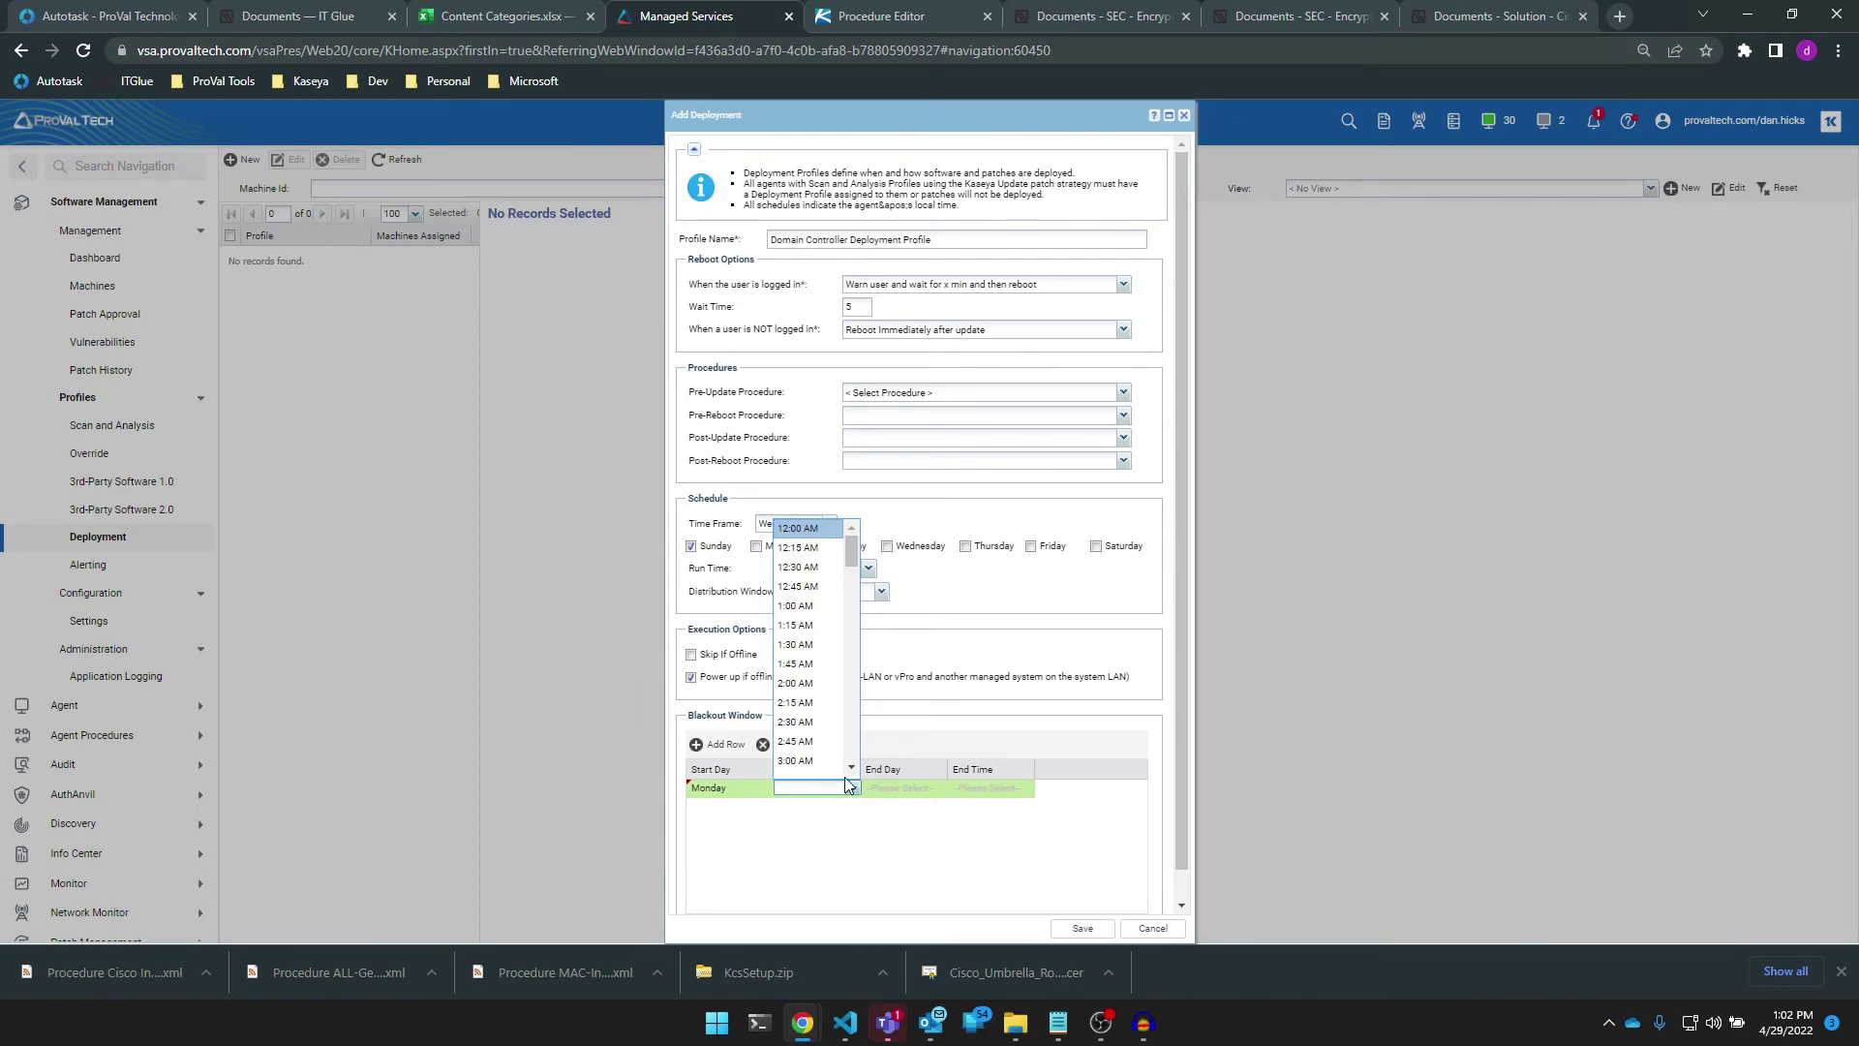
scroll(809, 717, down, 2)
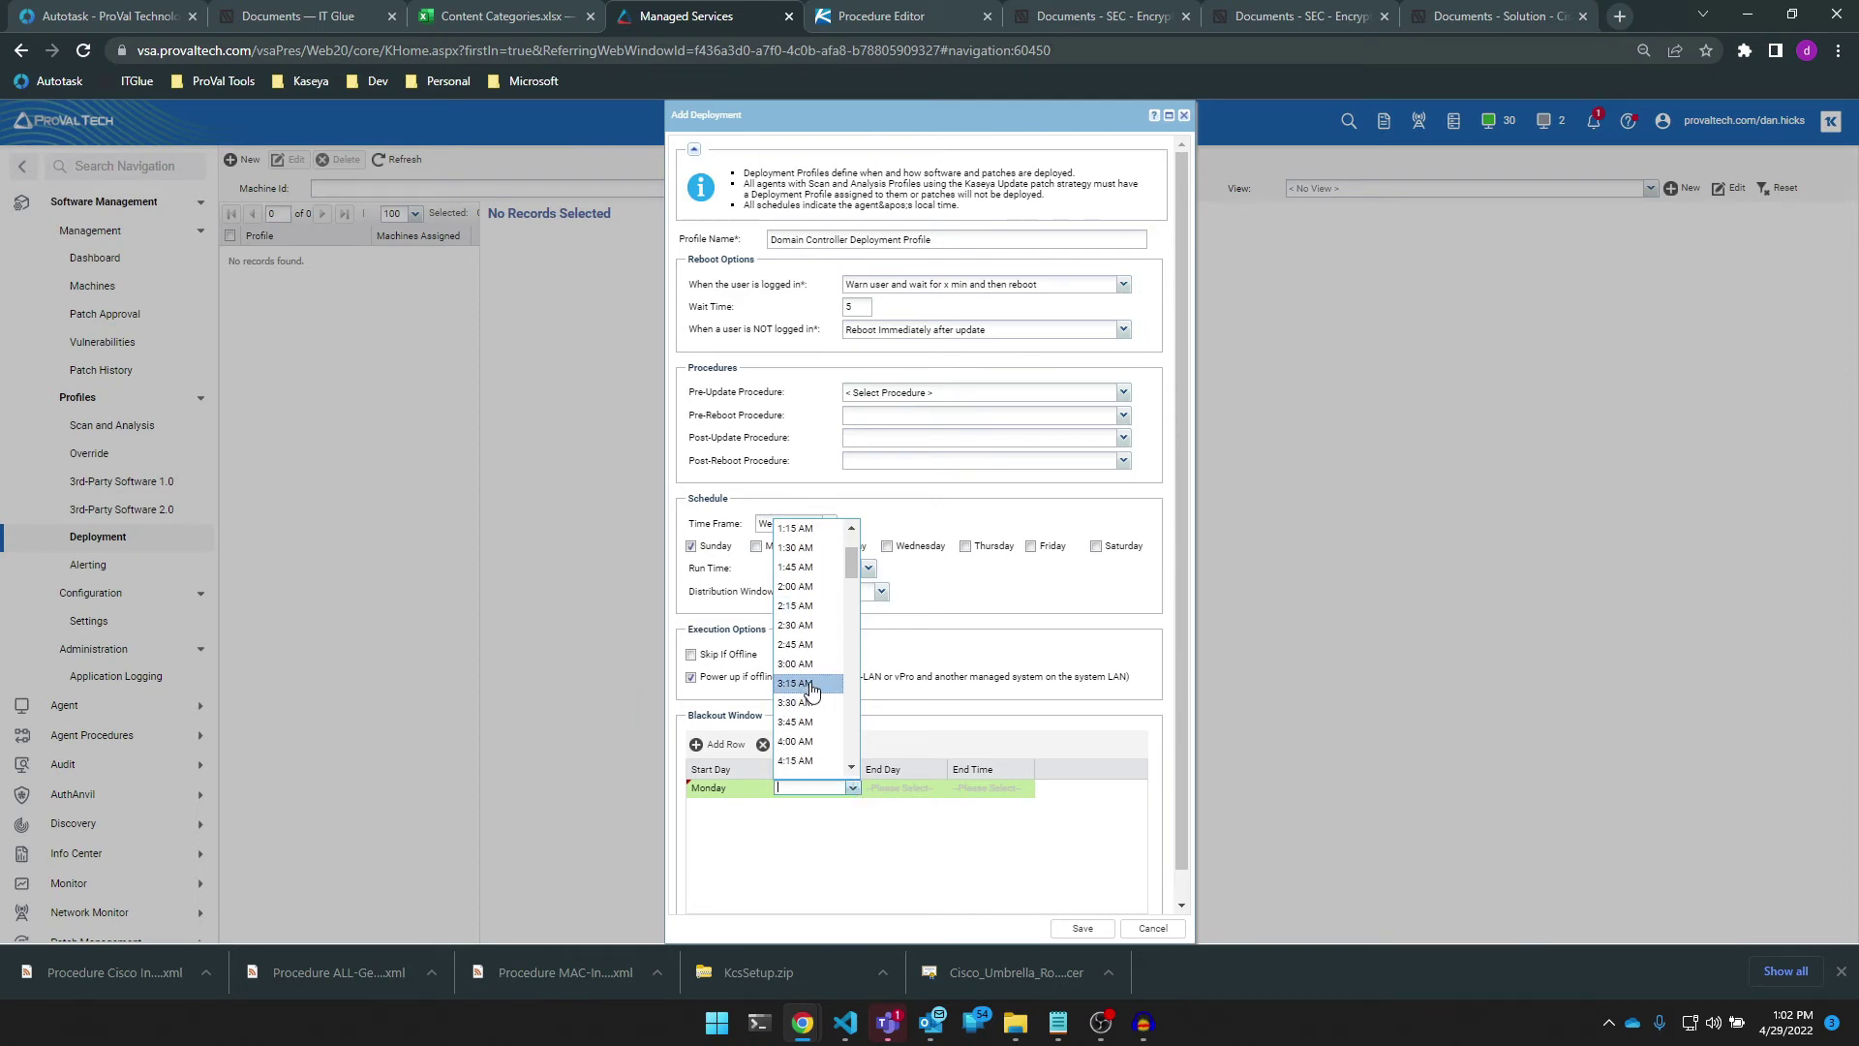
scroll(812, 688, down, 7)
click(804, 665)
- Set the blackout row's end day to Monday, correcting an initial Friday choice
click(740, 790)
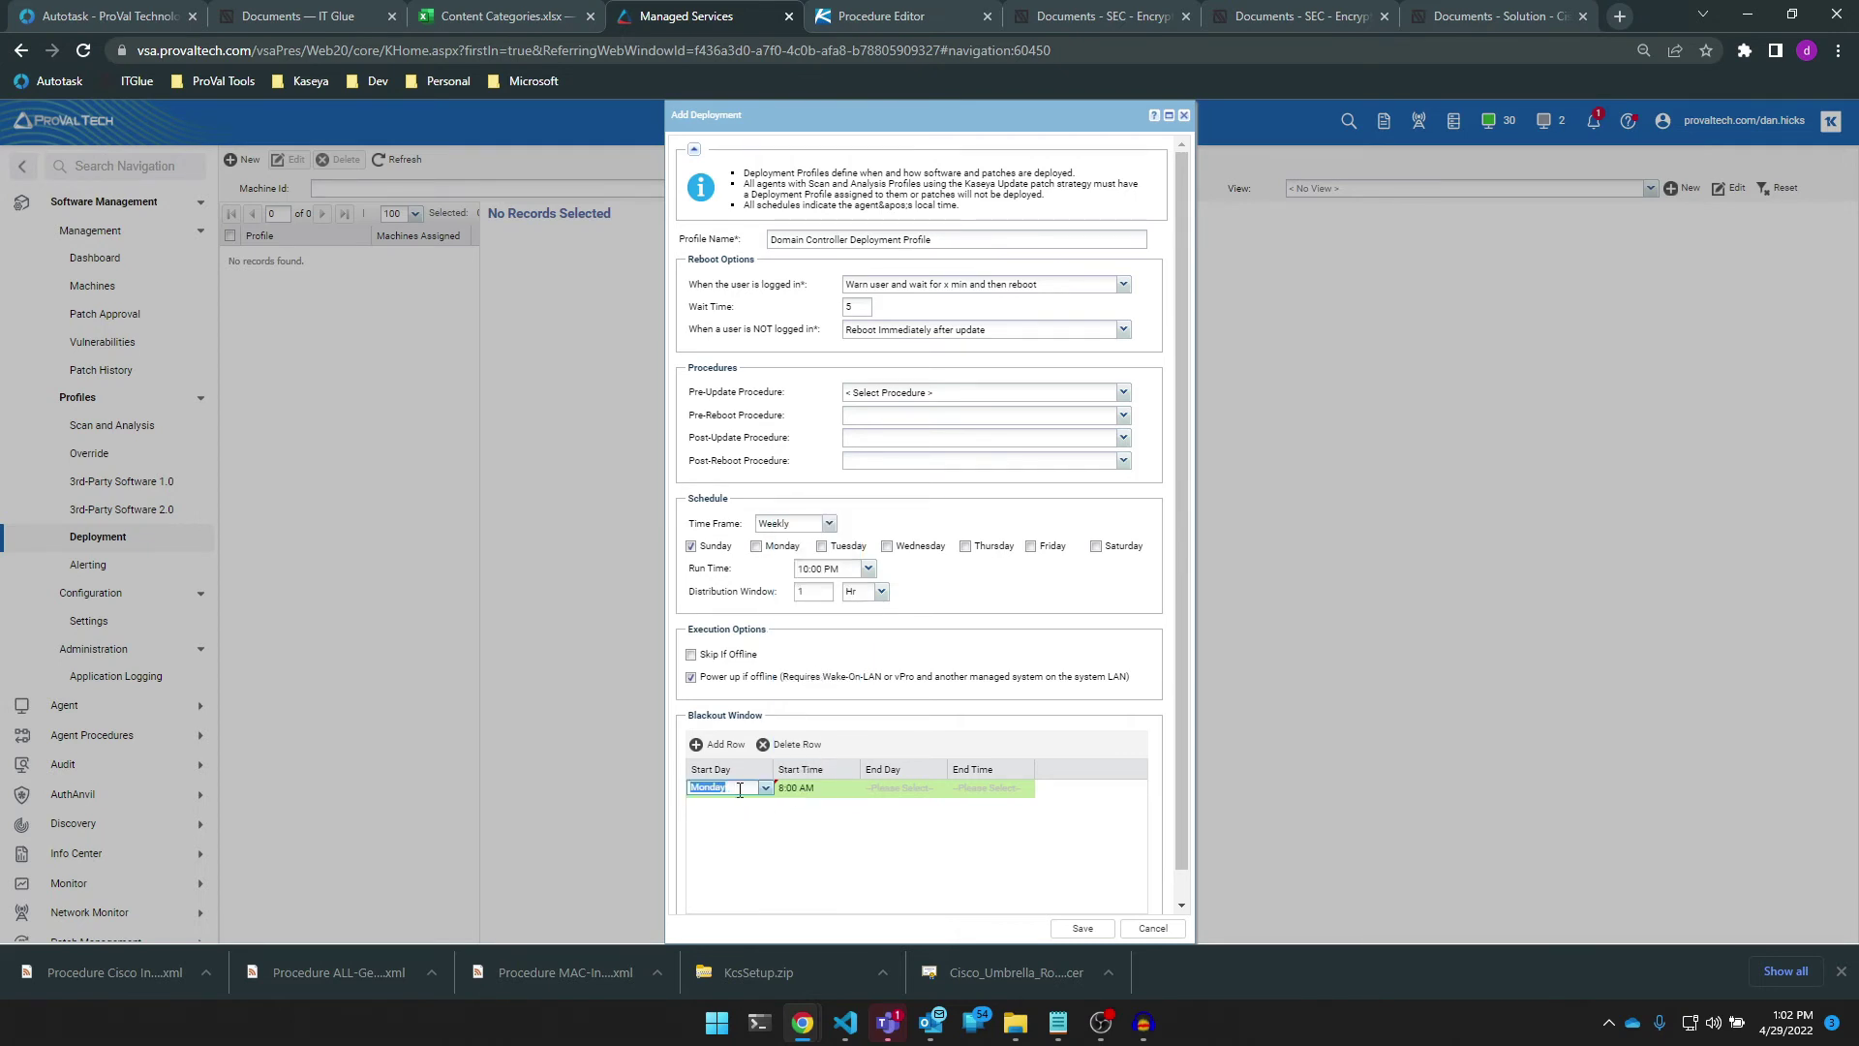
click(905, 788)
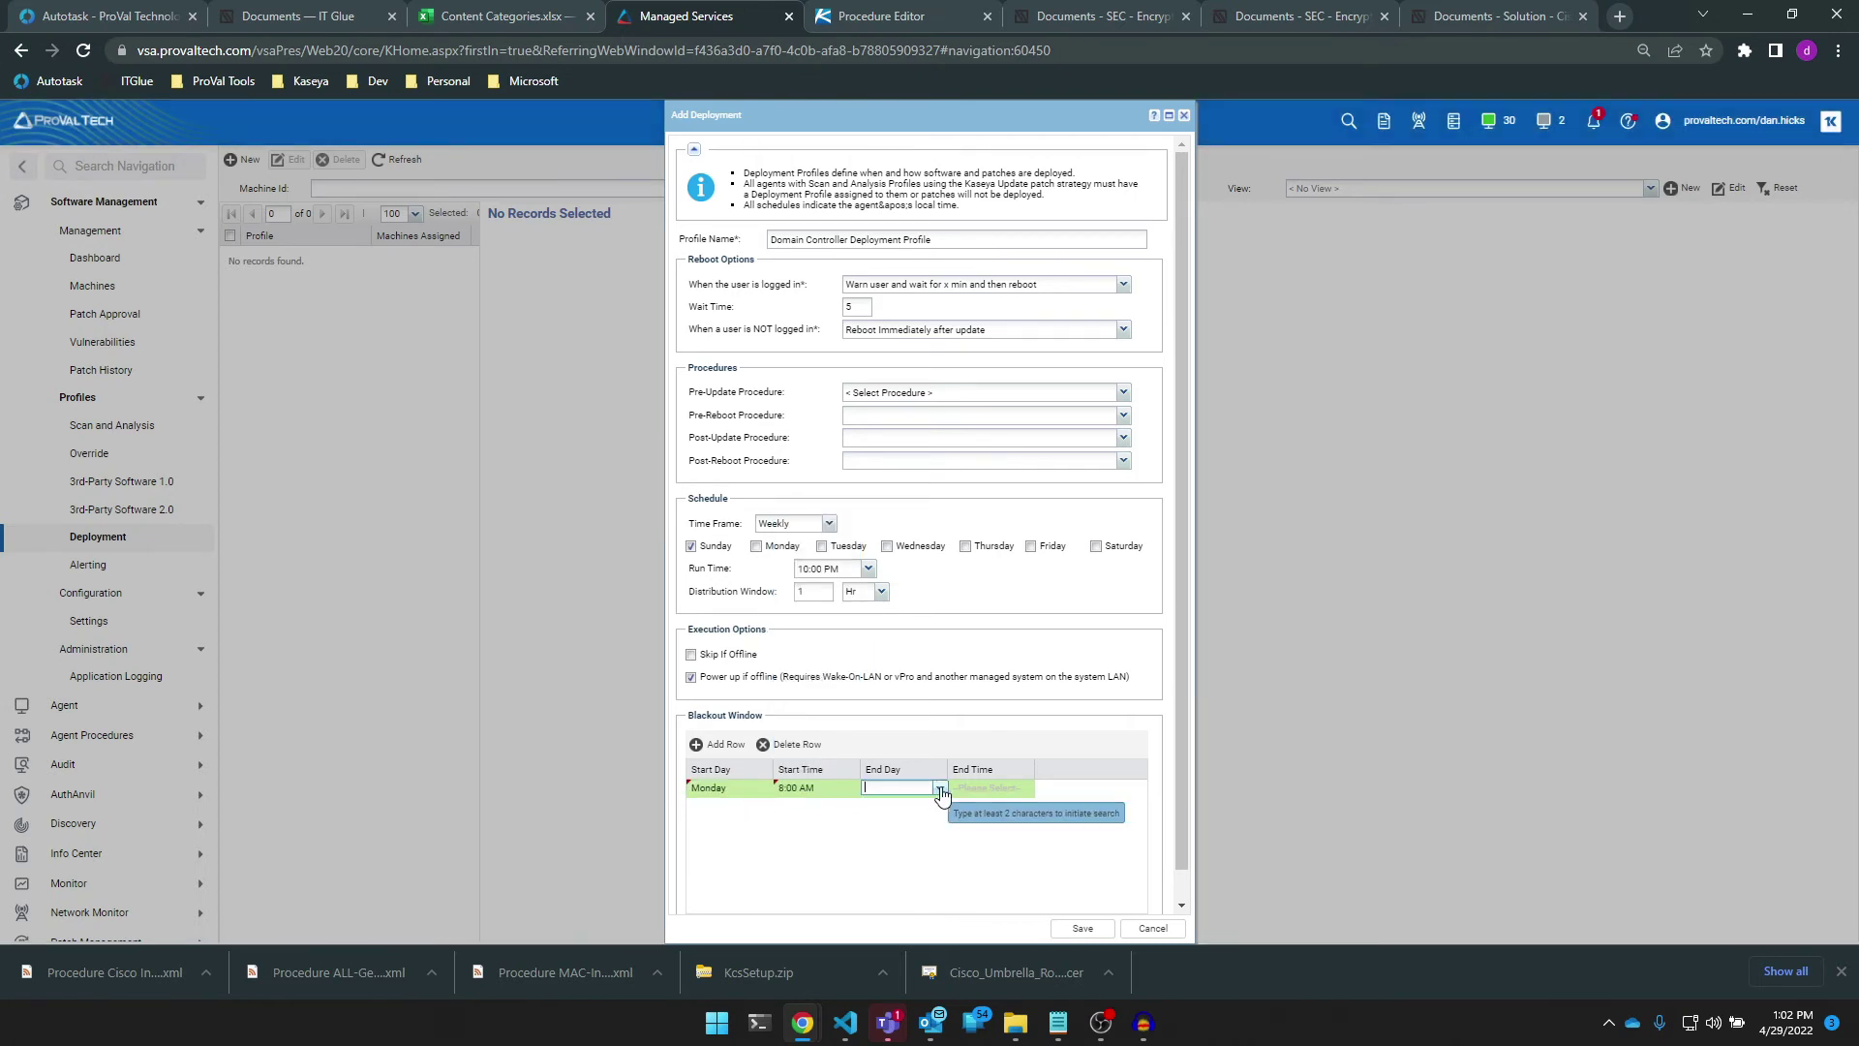
click(939, 788)
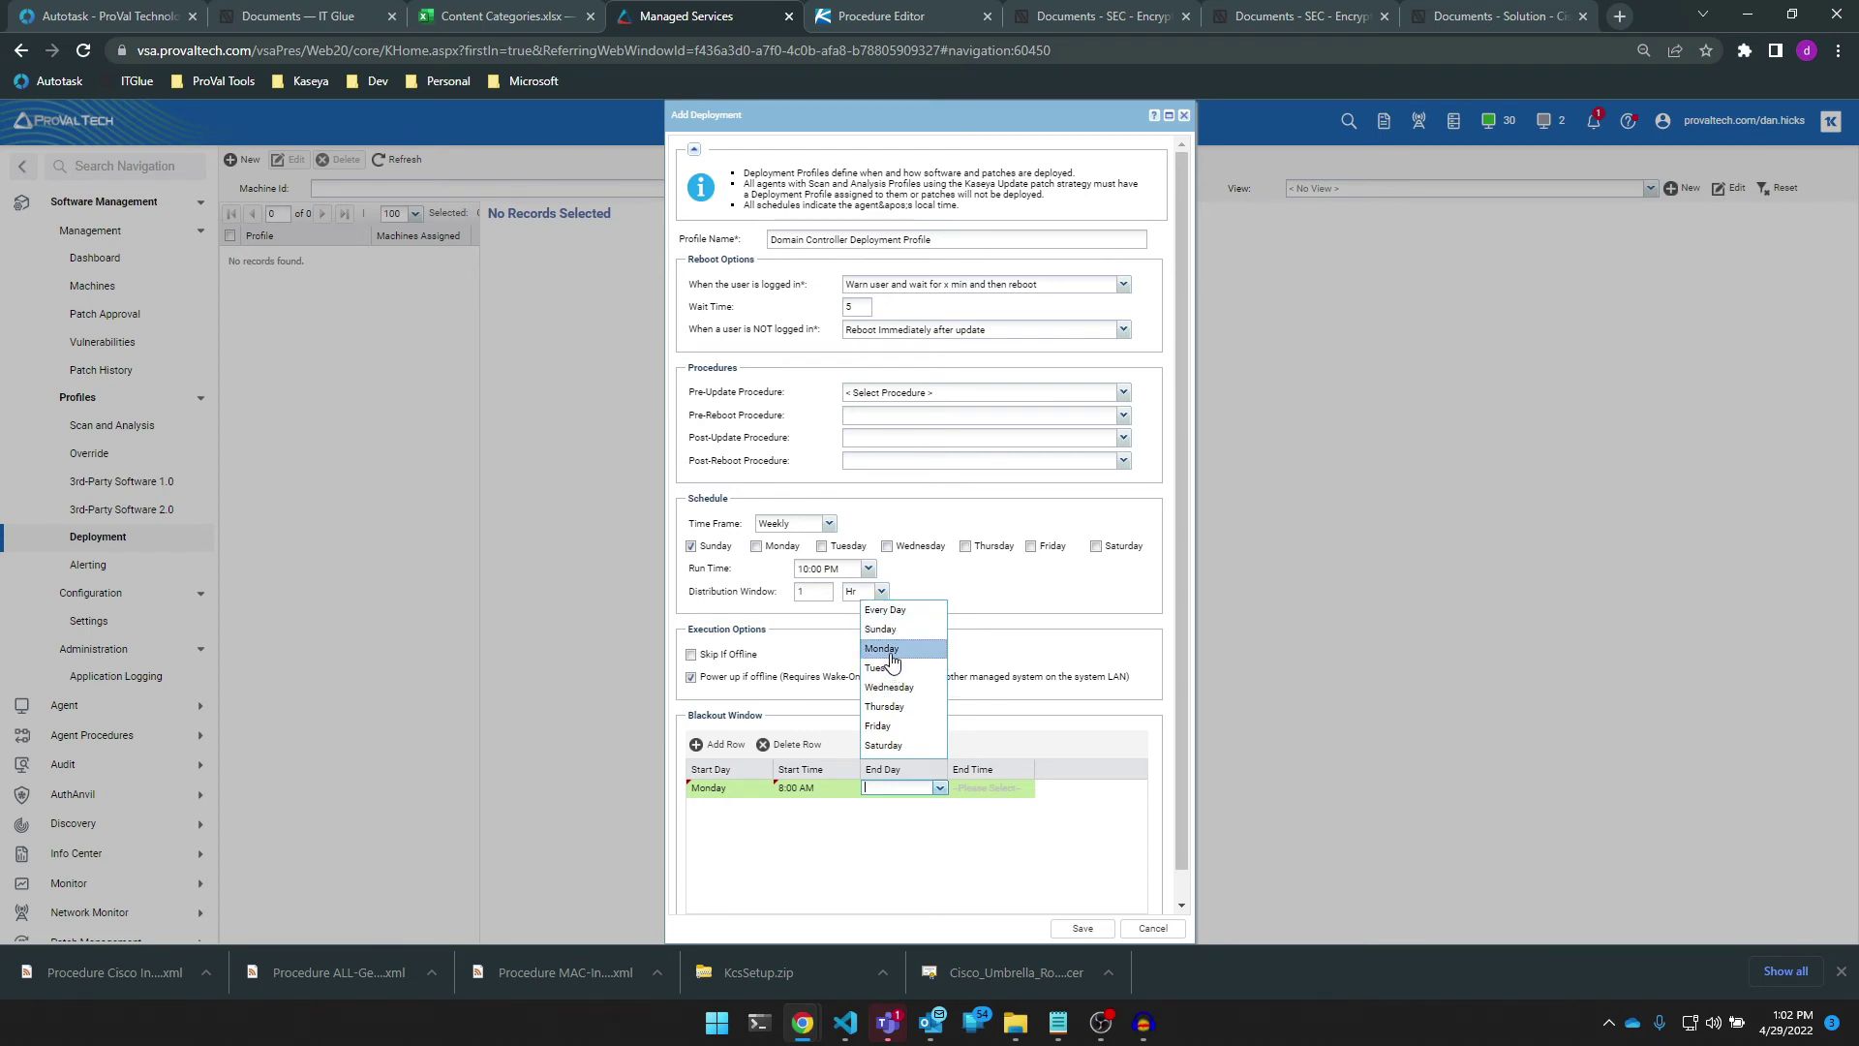
click(893, 726)
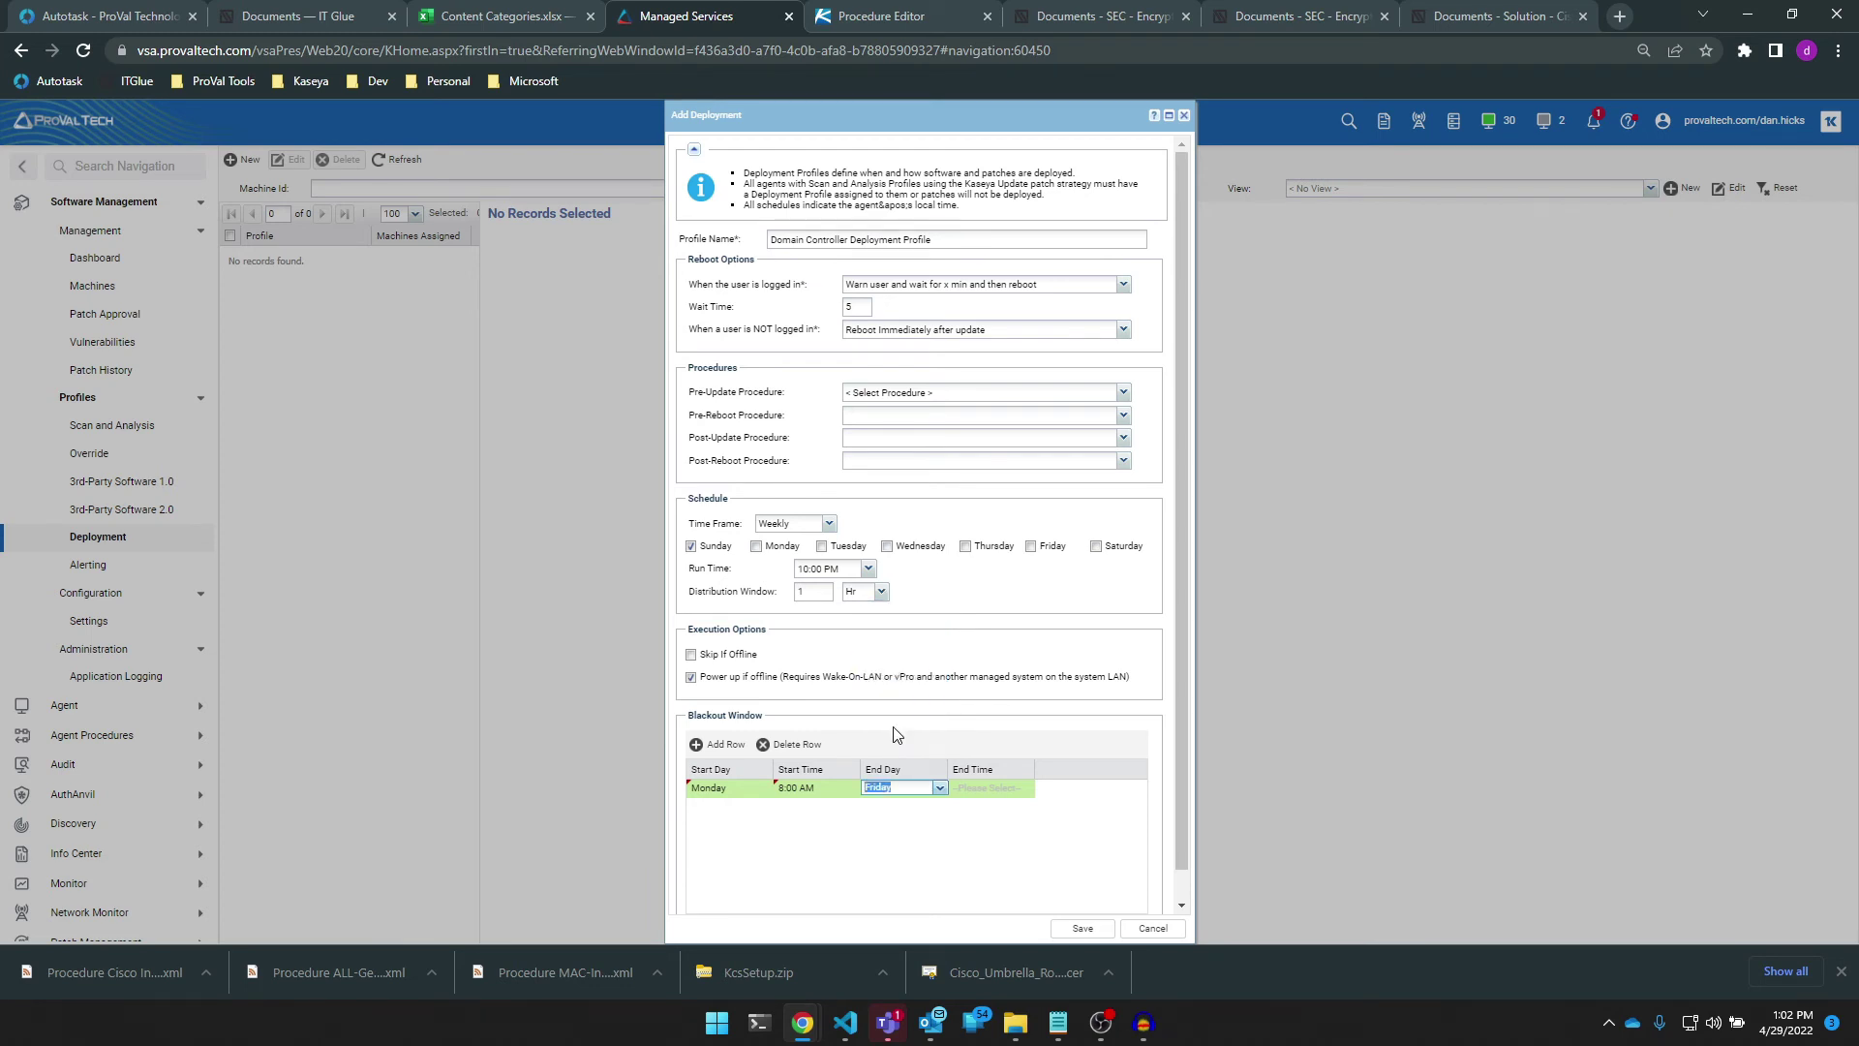
click(994, 784)
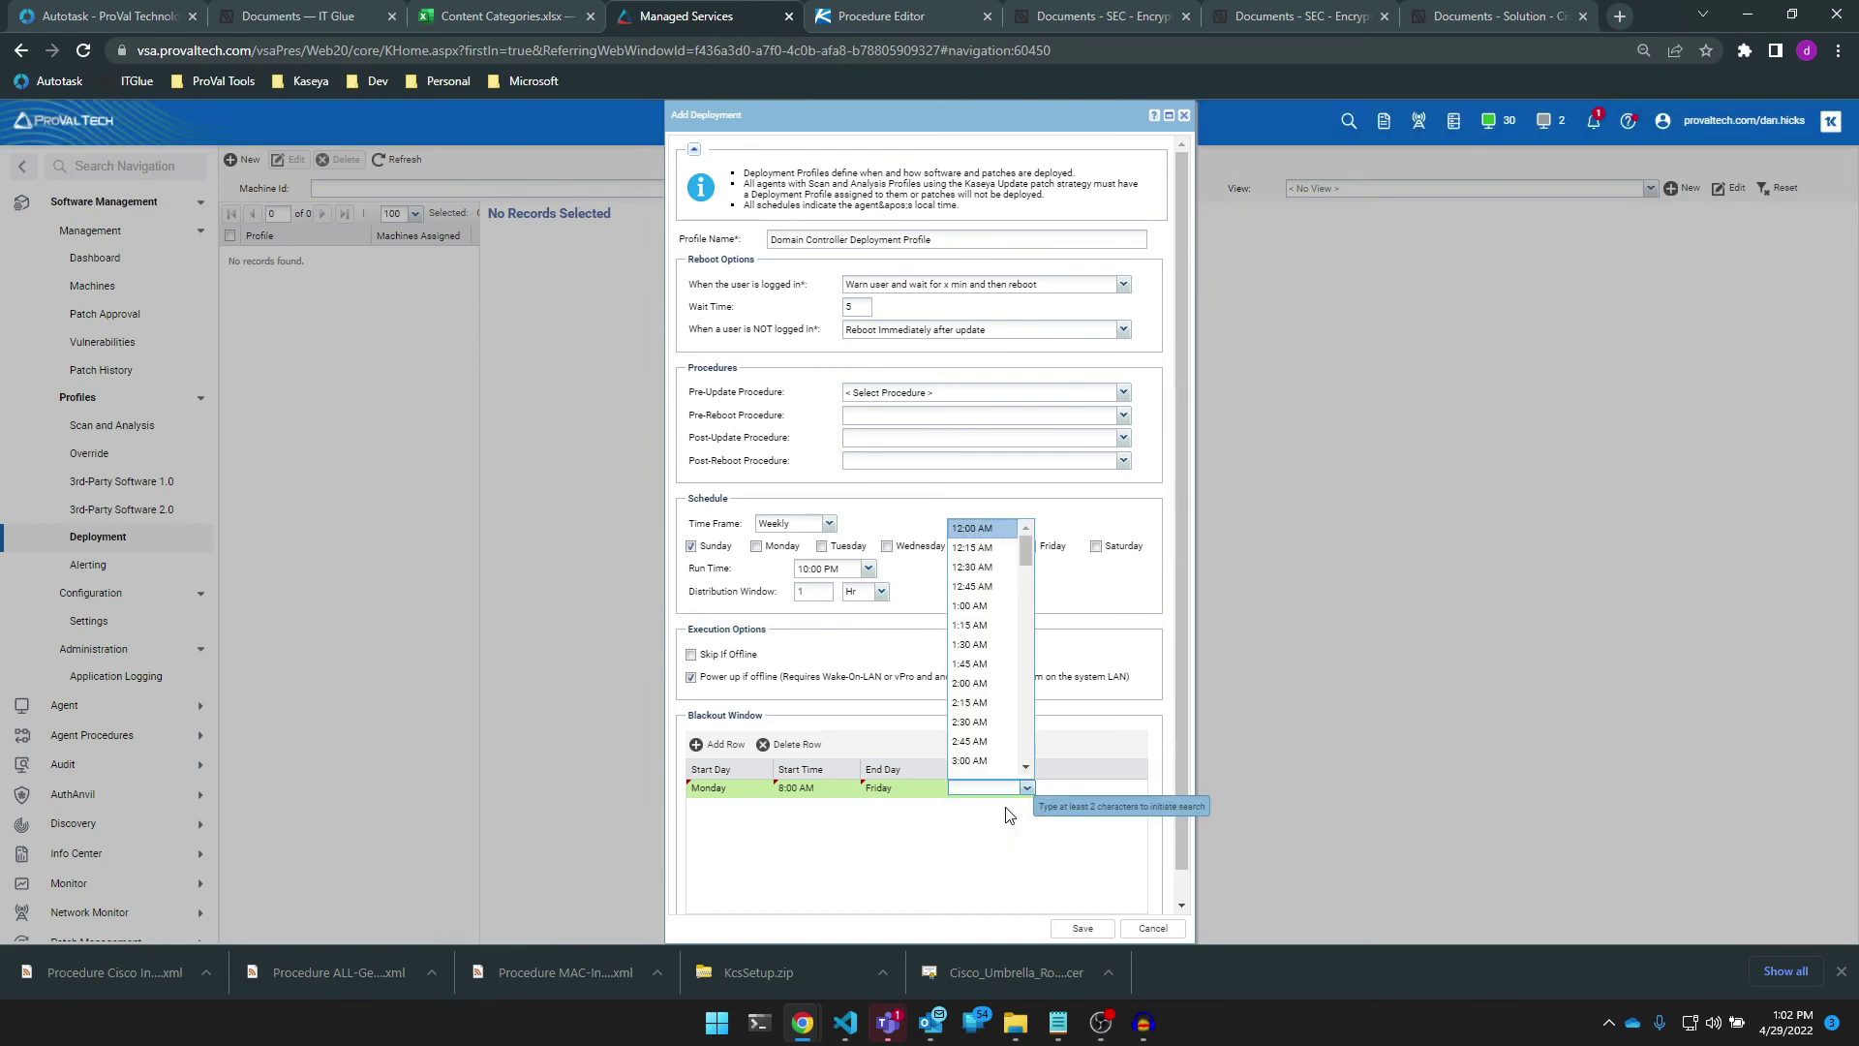
scroll(978, 673, down, 5)
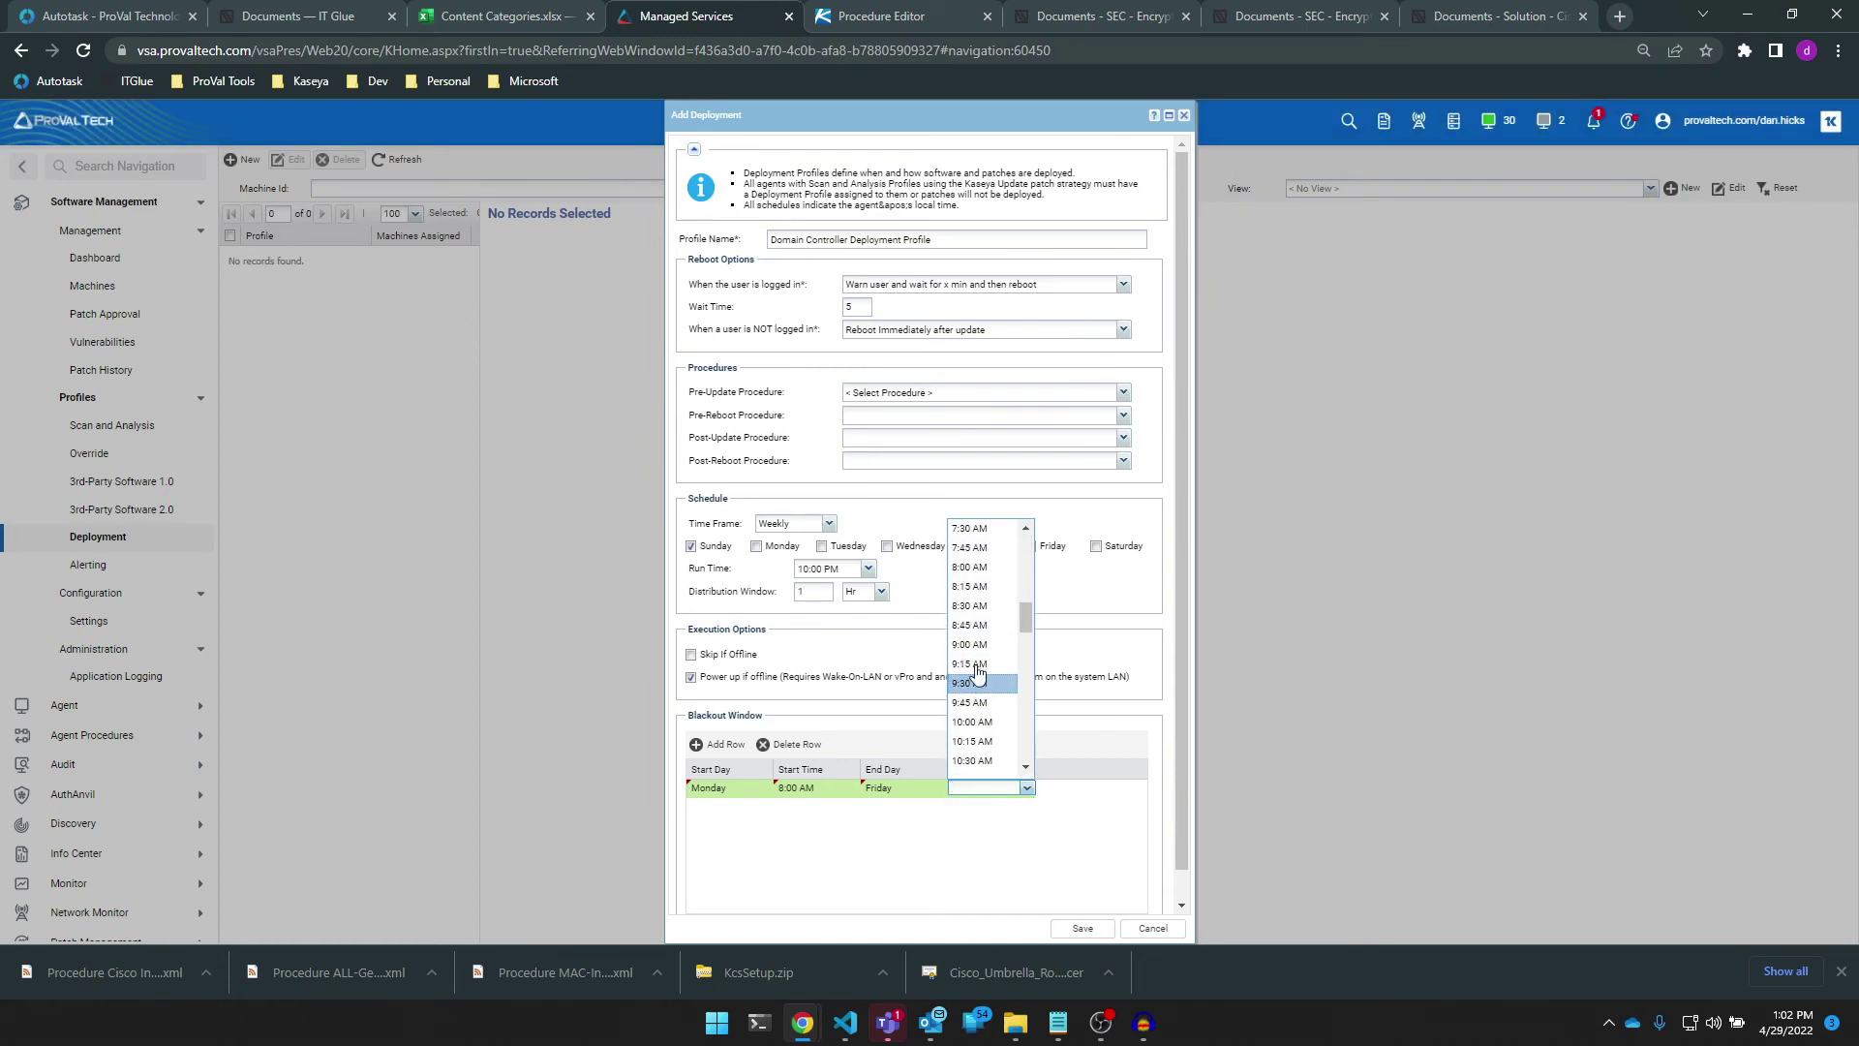
click(971, 852)
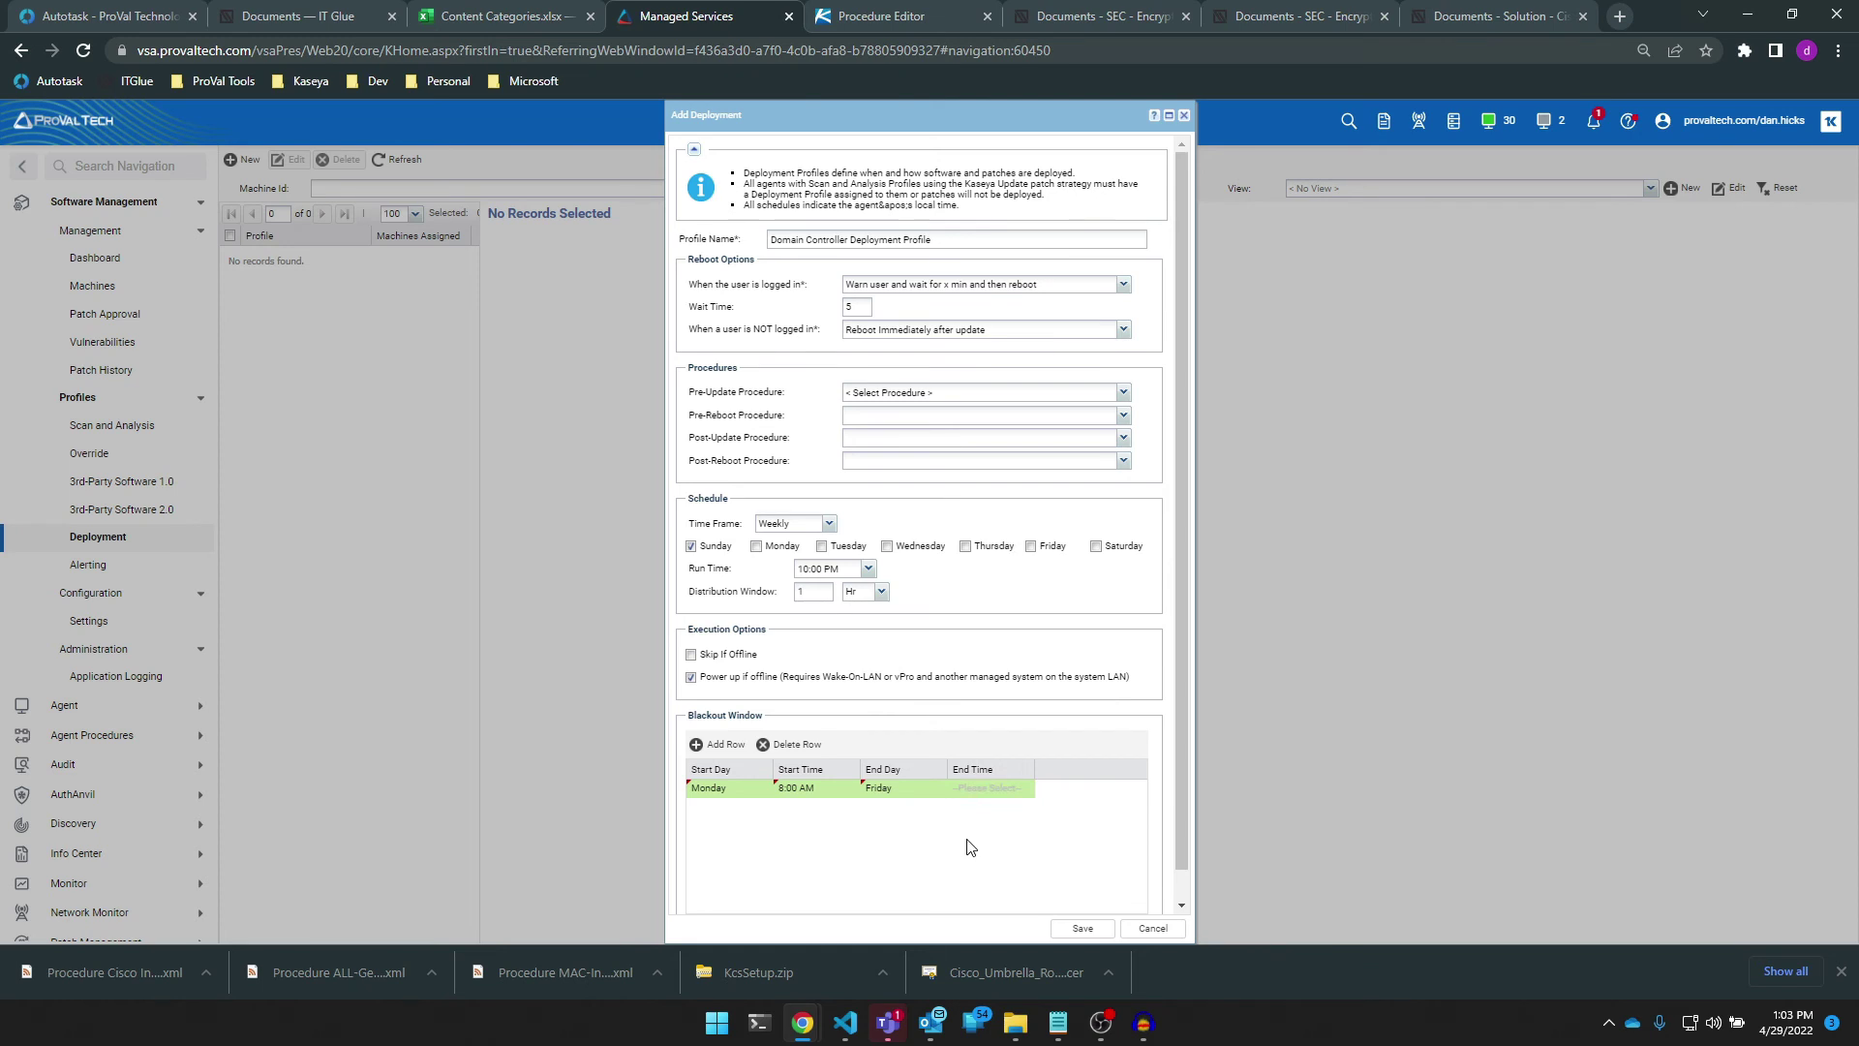
click(898, 794)
click(939, 788)
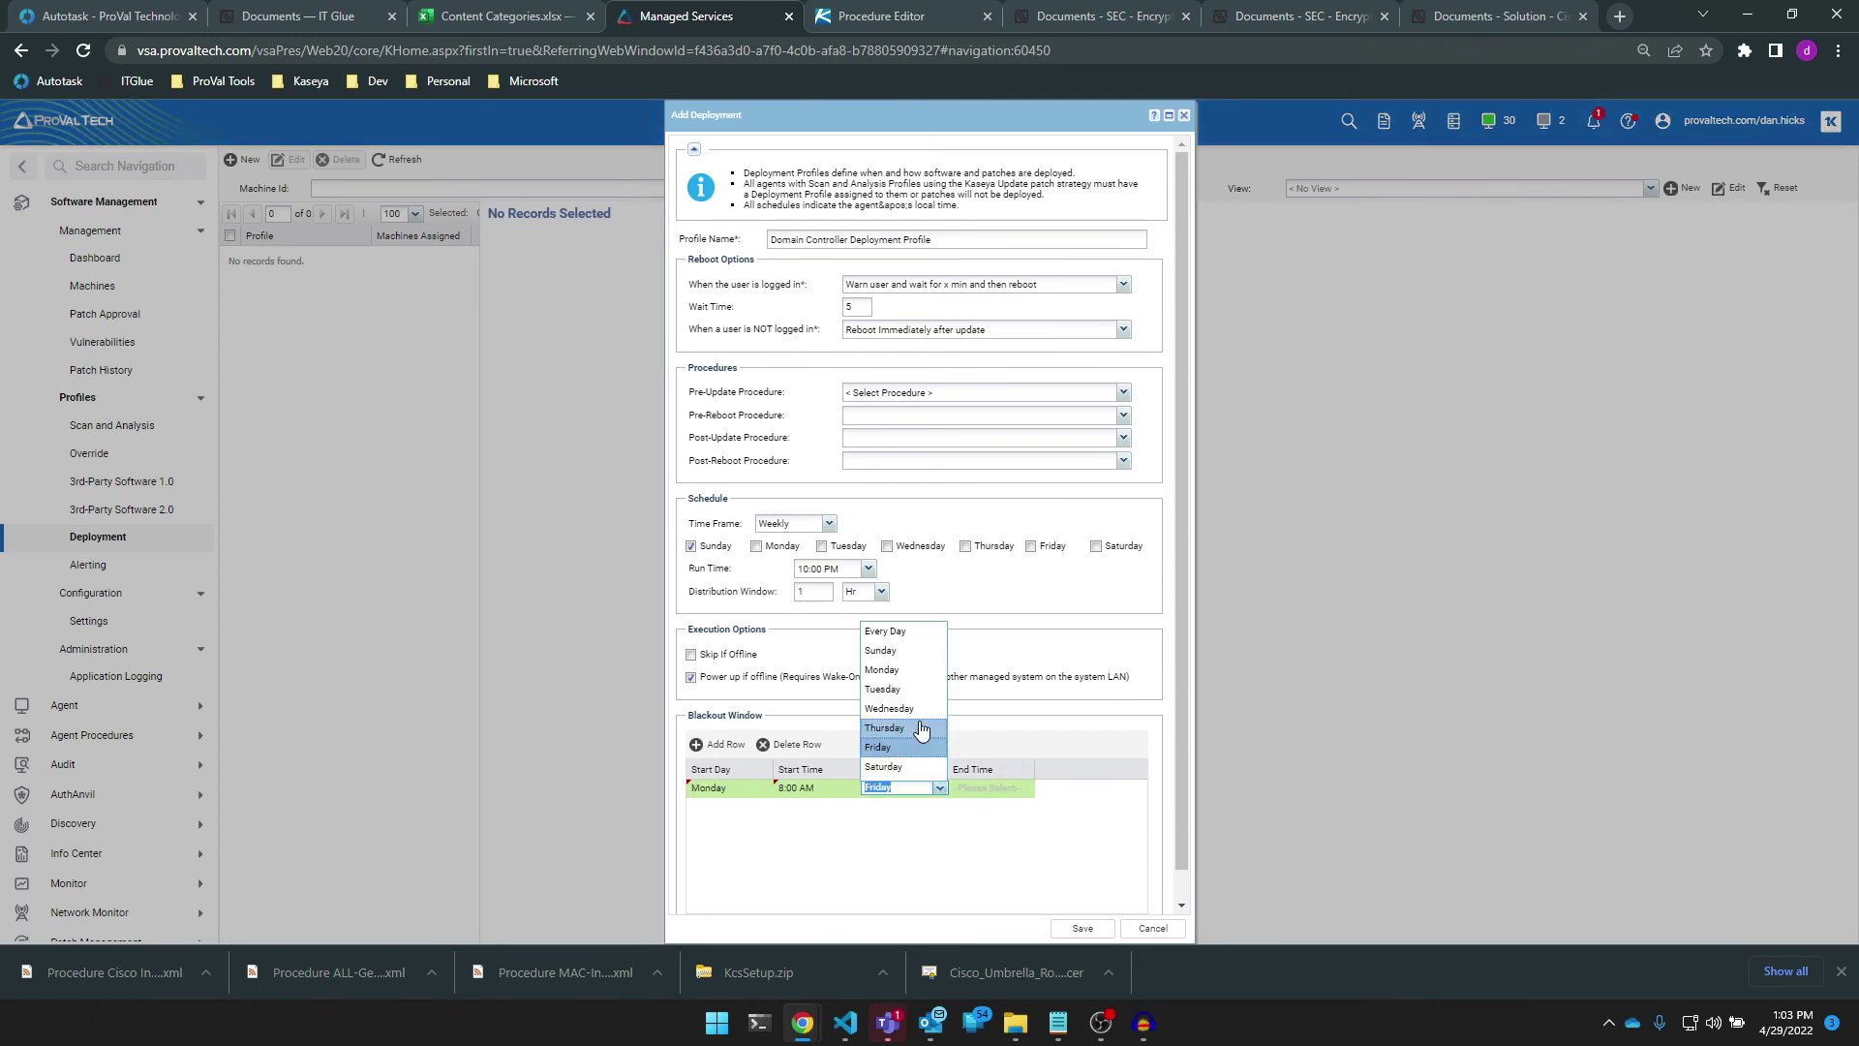
click(883, 669)
- Set the blackout end time to 6:00 PM and add a second blackout row
click(982, 792)
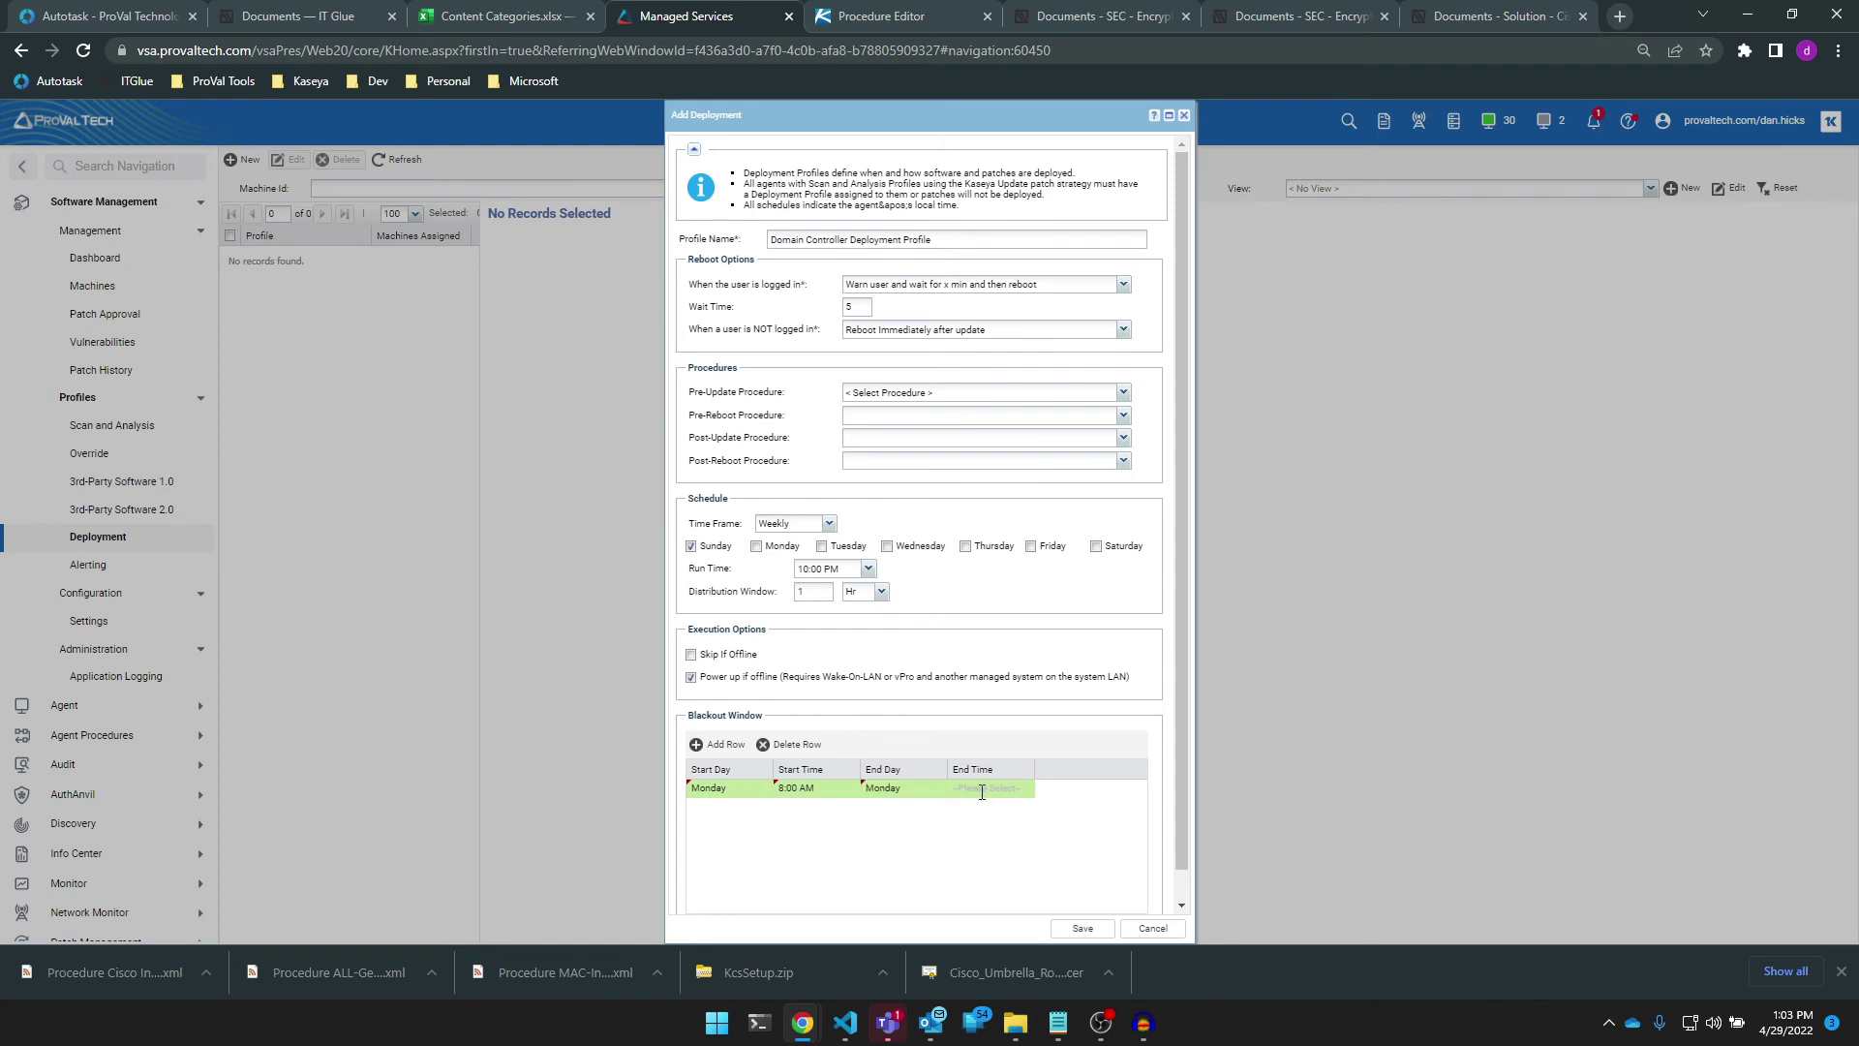
click(1027, 788)
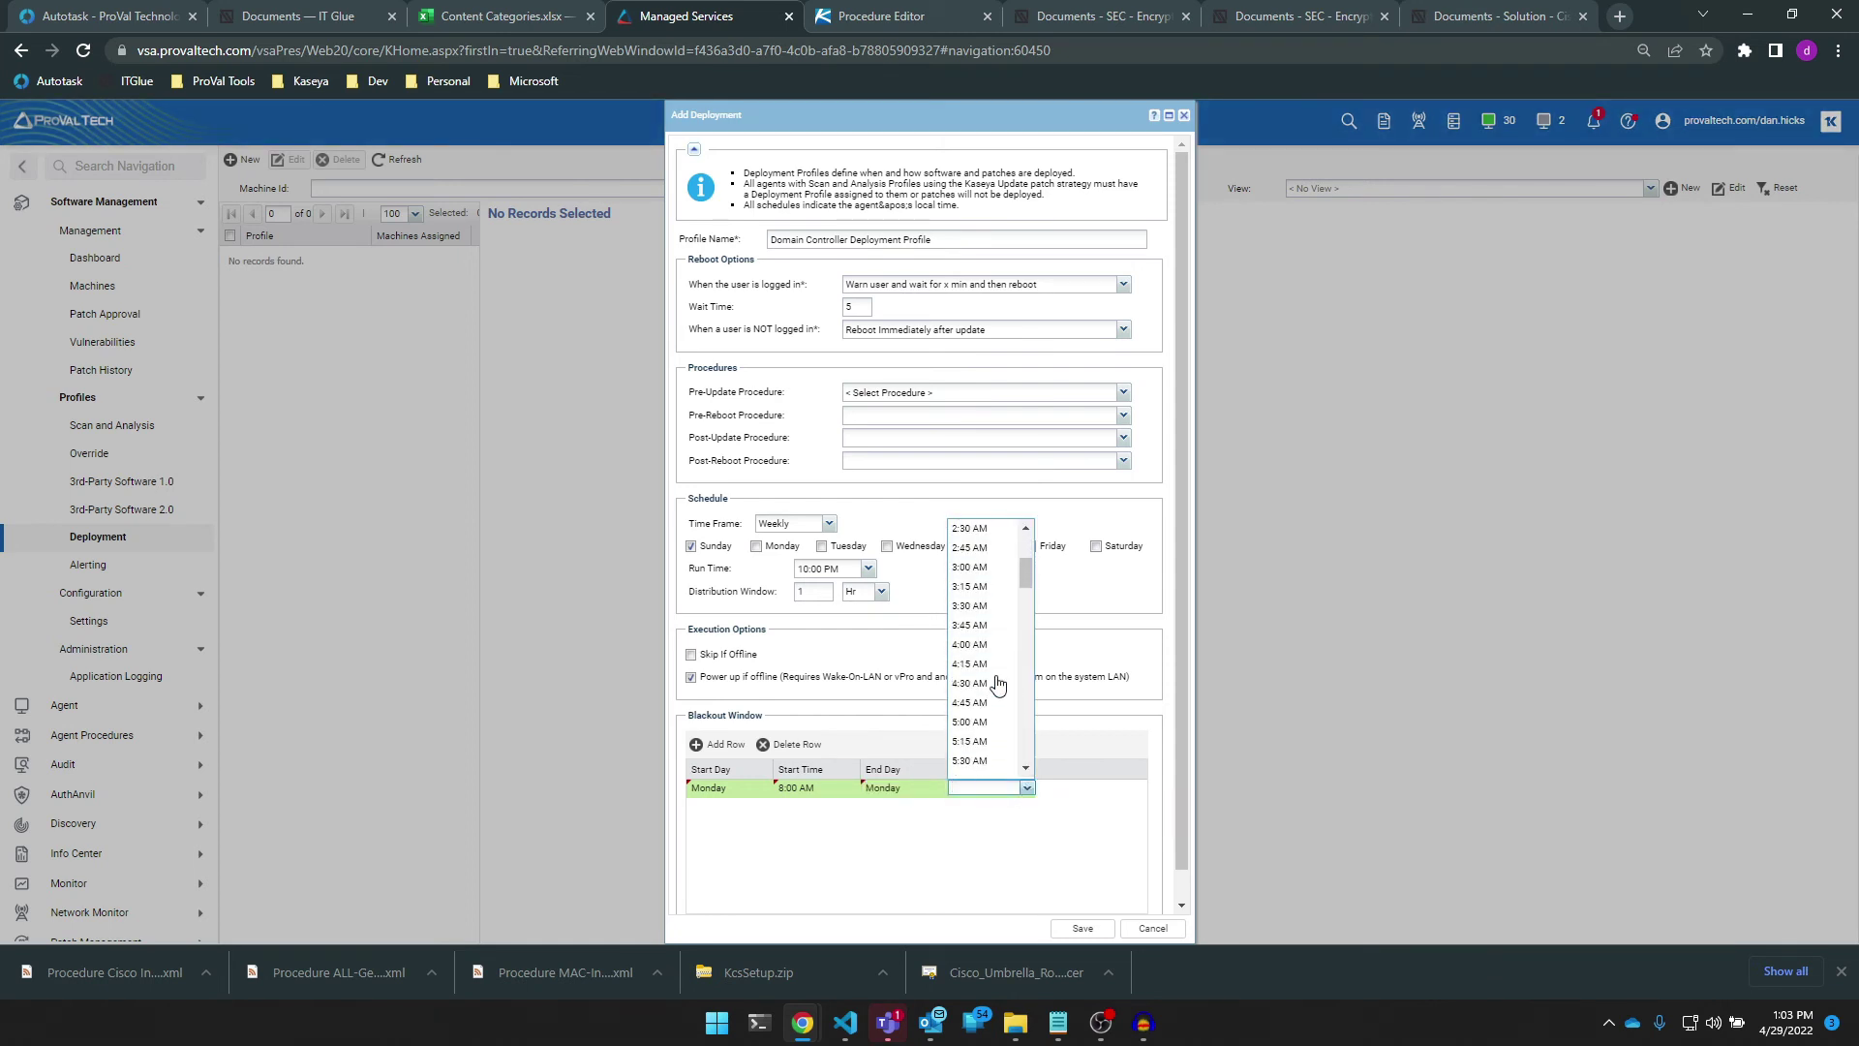
scroll(997, 685, down, 15)
scroll(975, 690, down, 3)
click(984, 665)
click(887, 841)
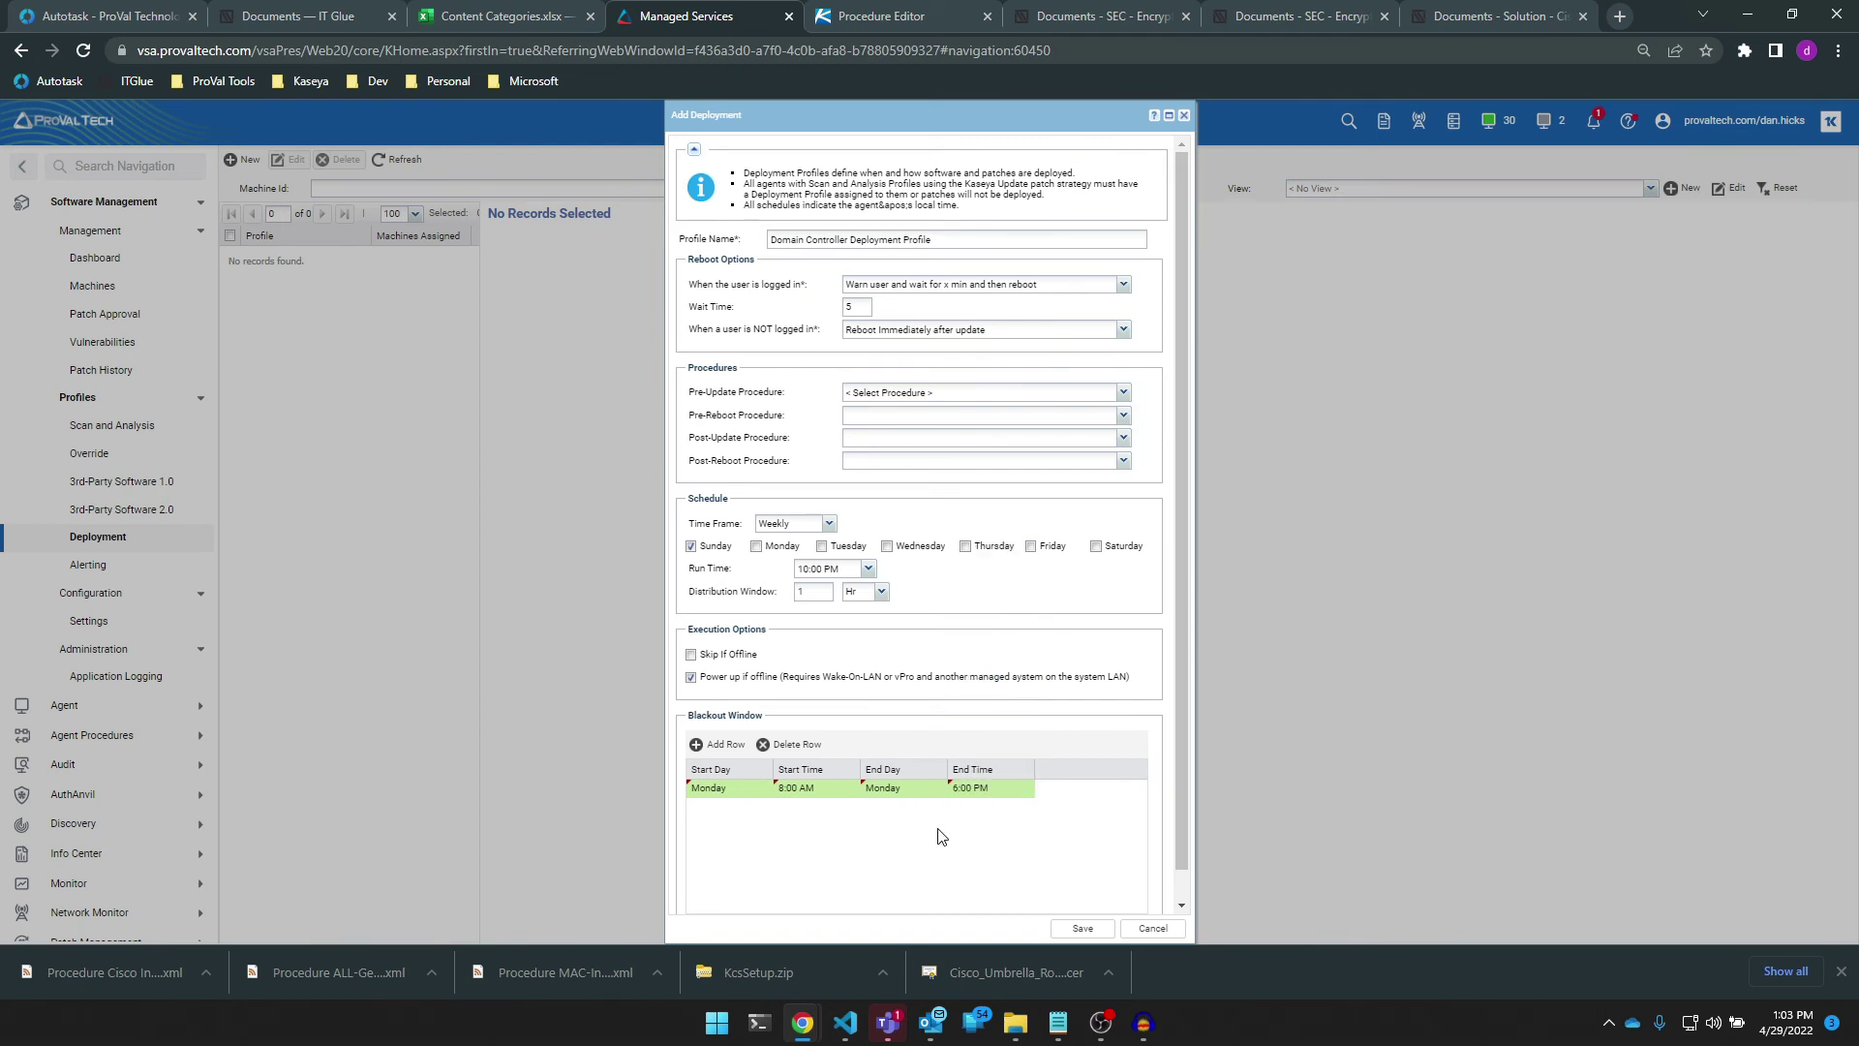
click(711, 745)
- Give the second blackout row a Tuesday start, add another row, then delete the Tuesday row
click(731, 810)
click(766, 809)
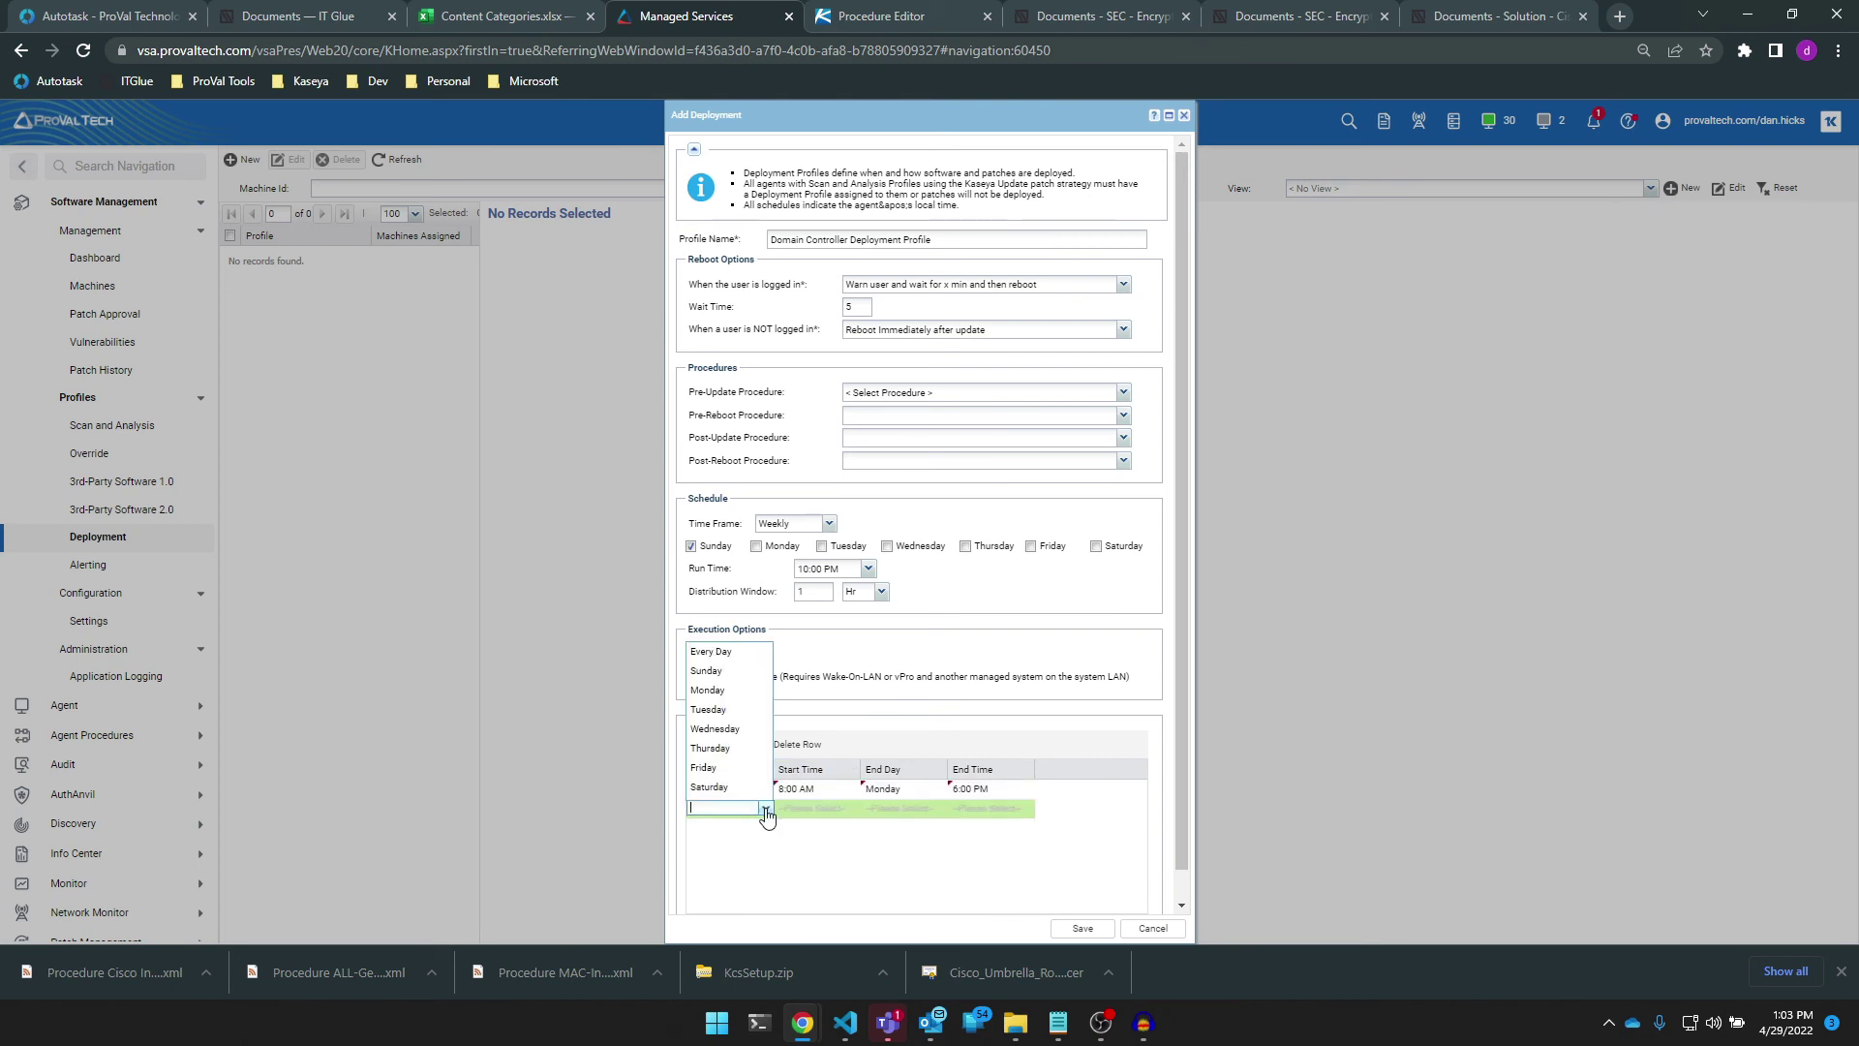
click(708, 710)
click(718, 745)
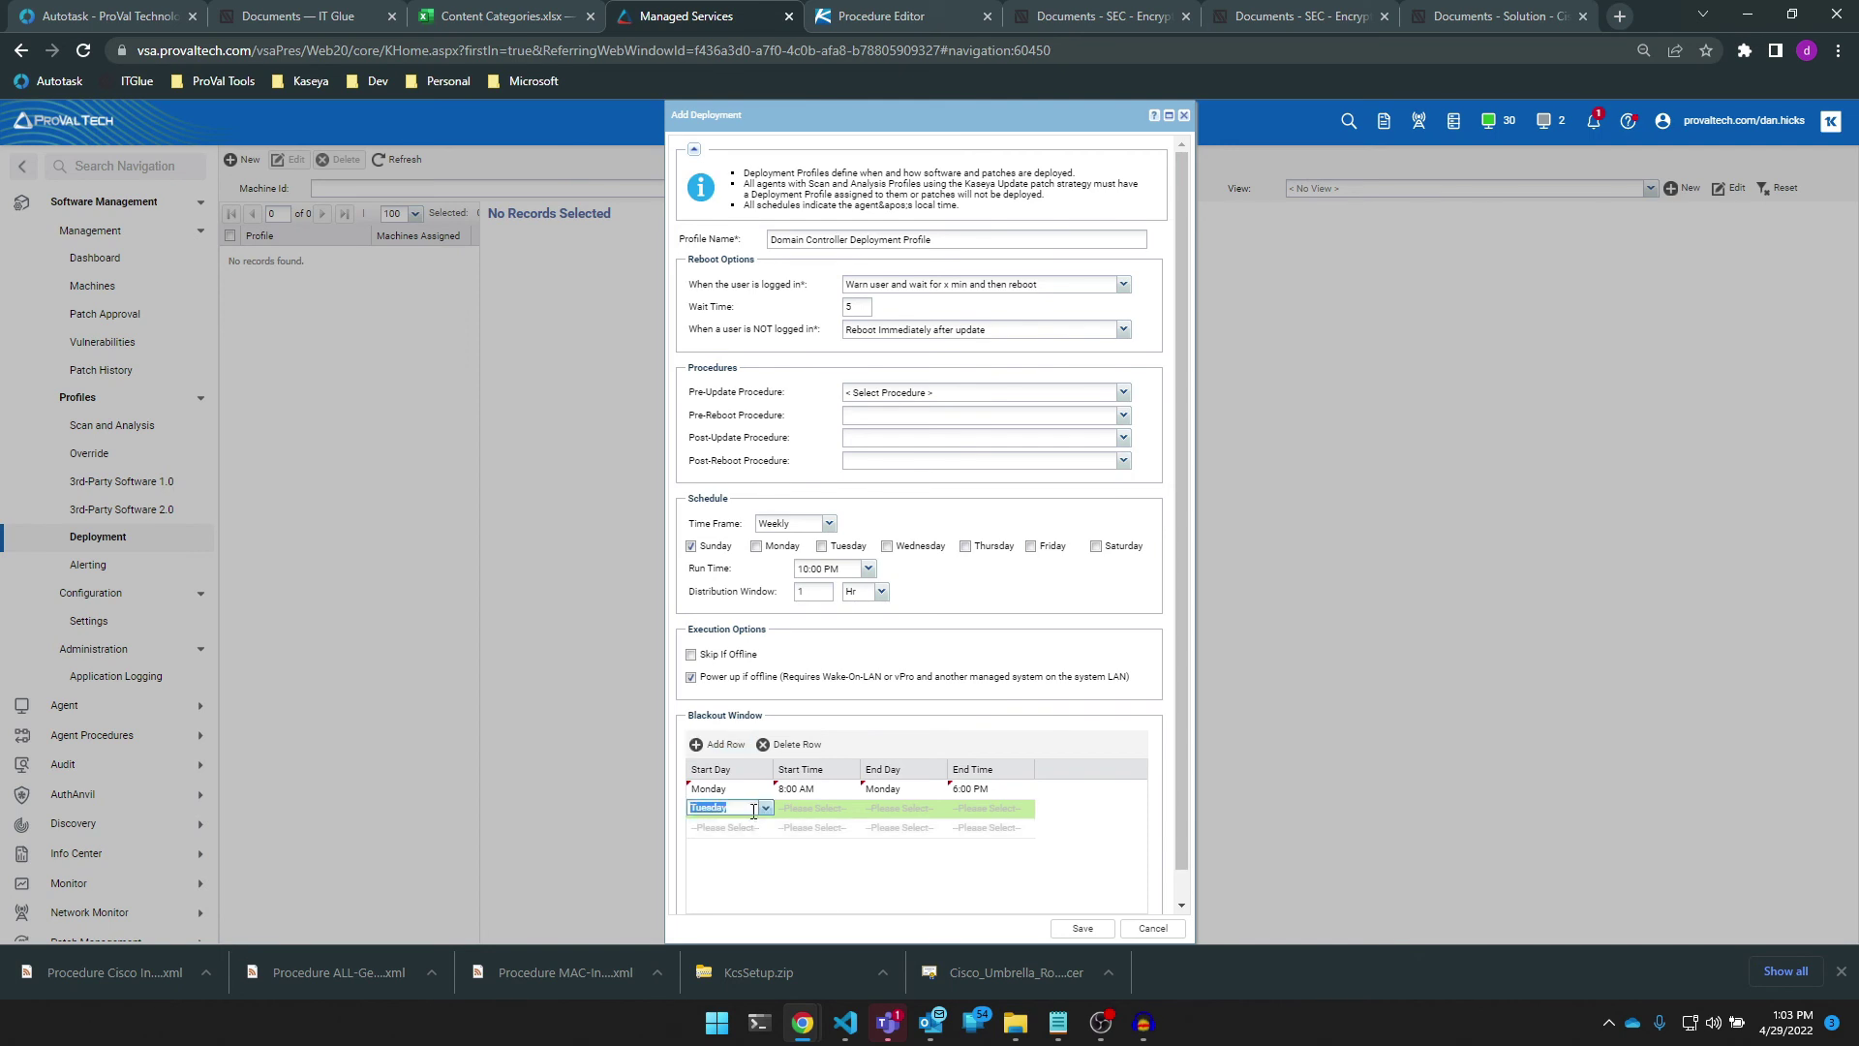
click(792, 744)
- Delete the leftover empty blackout row and save the profile, confirming with Yes
click(775, 810)
click(792, 744)
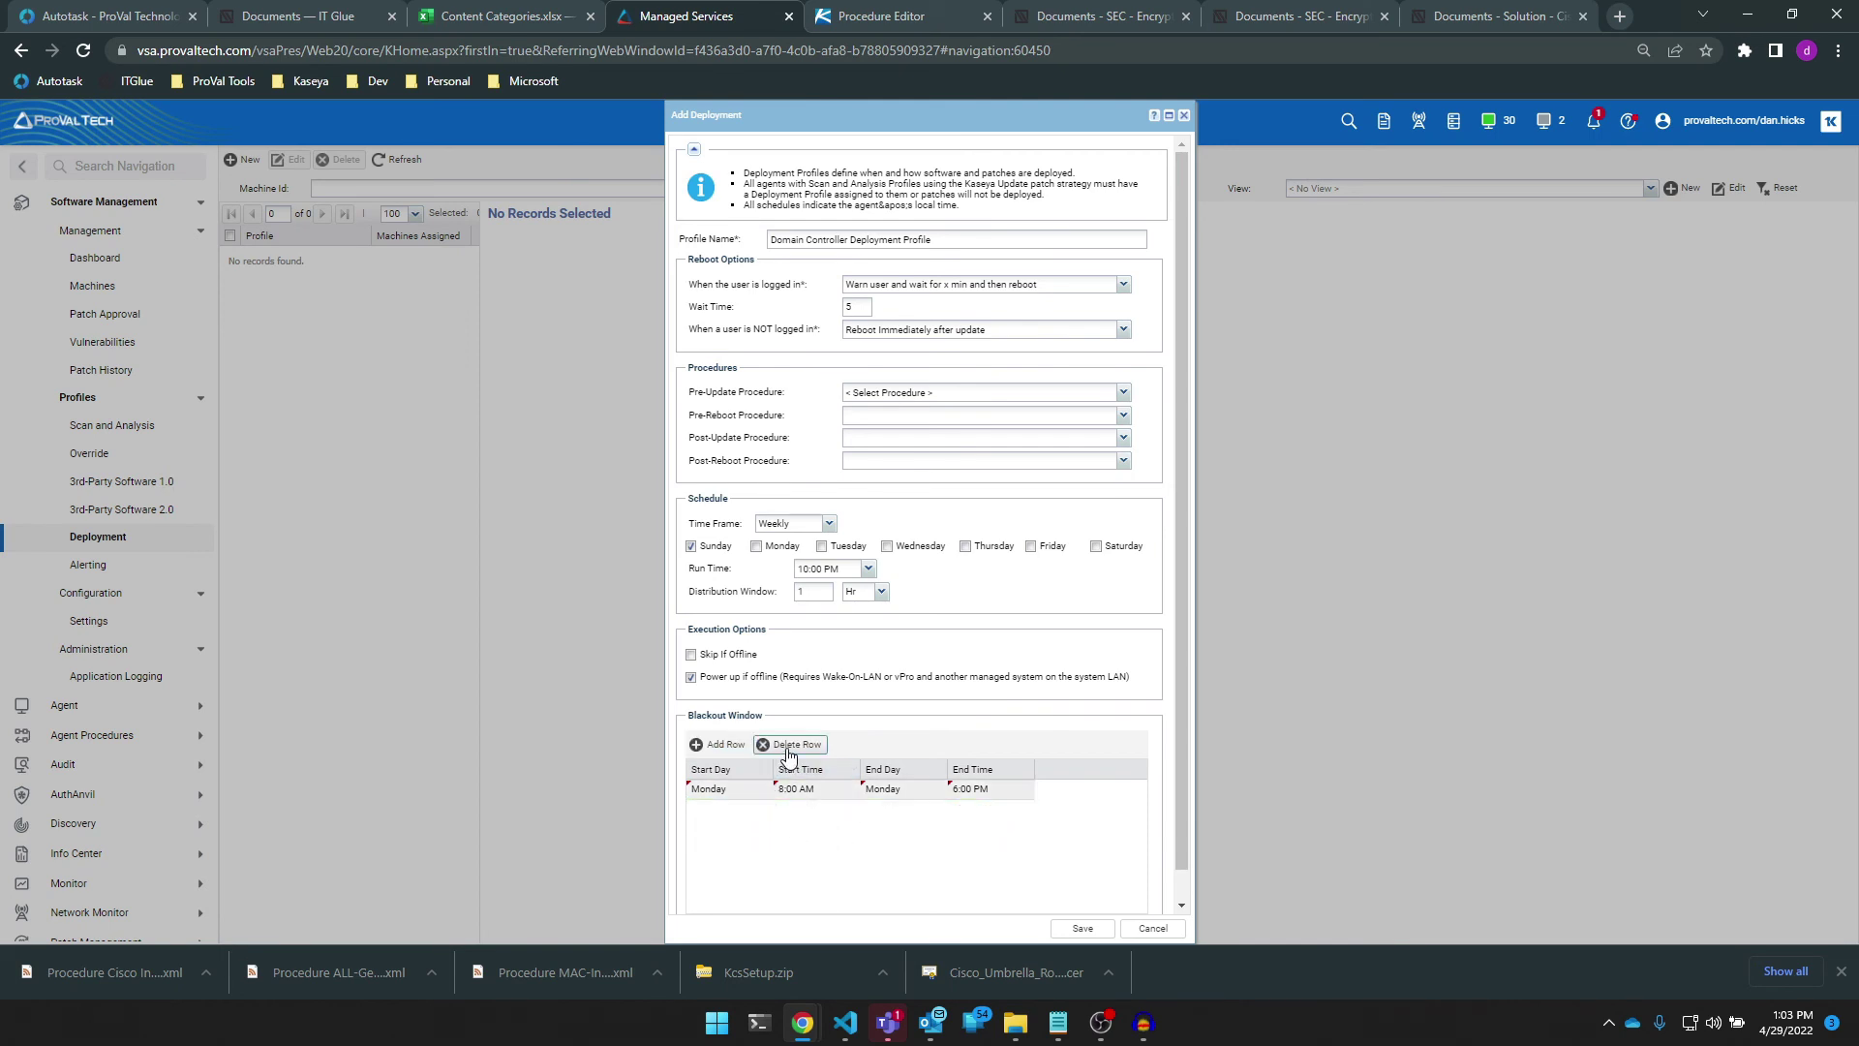
click(1082, 927)
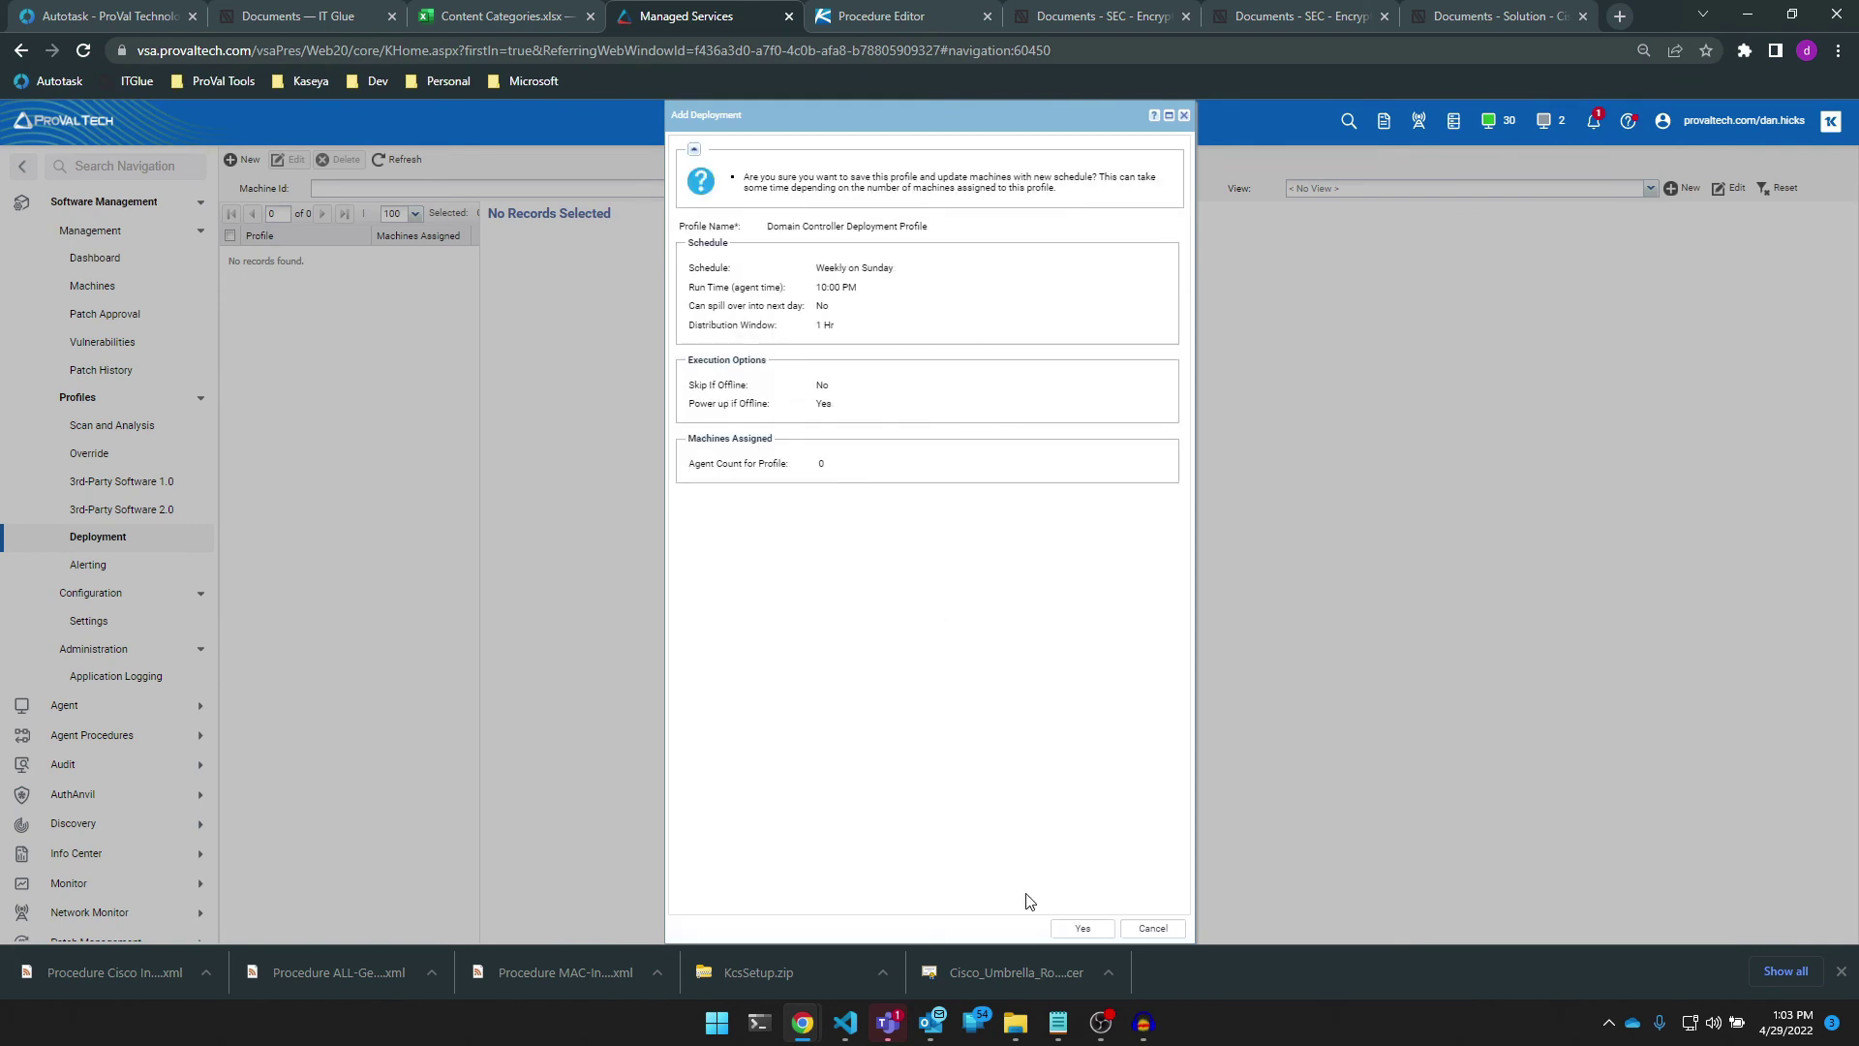
click(1077, 928)
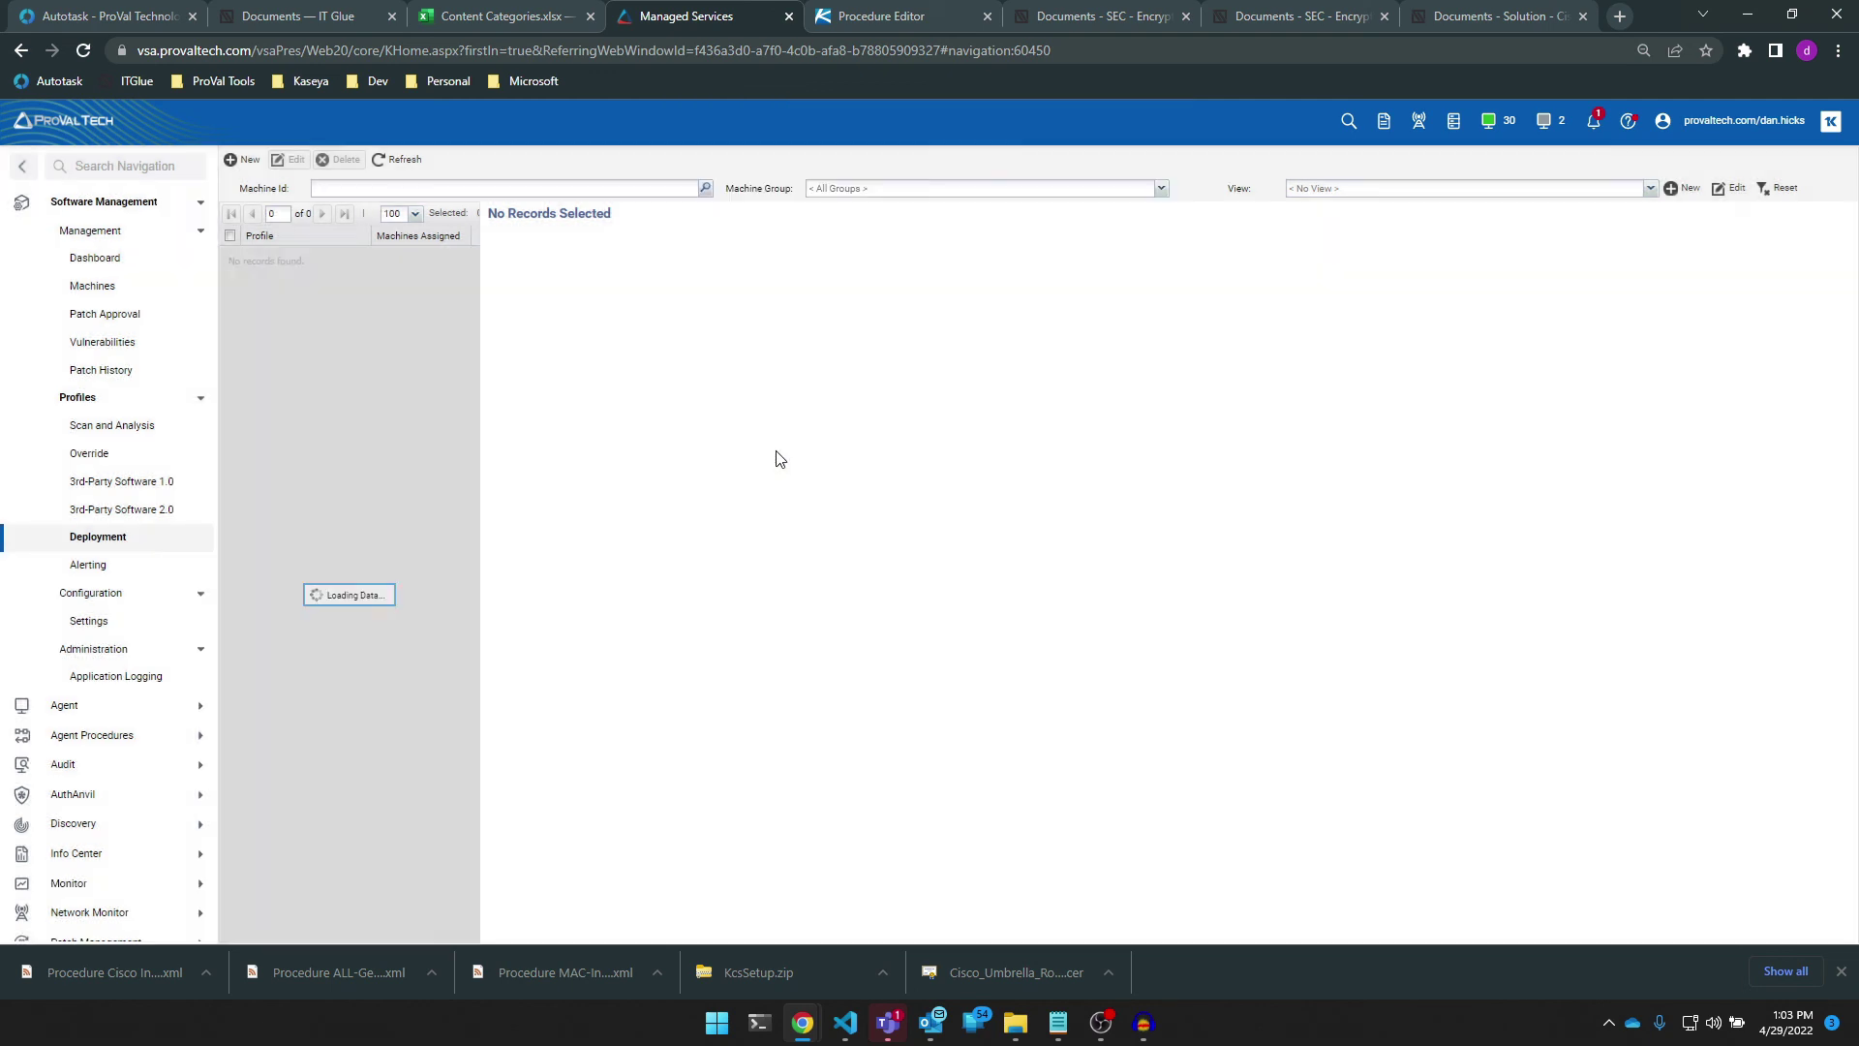
- Scroll the saved profile's details to check the Sunday 10:00 PM schedule and Monday blackout
scroll(649, 339, down, 1)
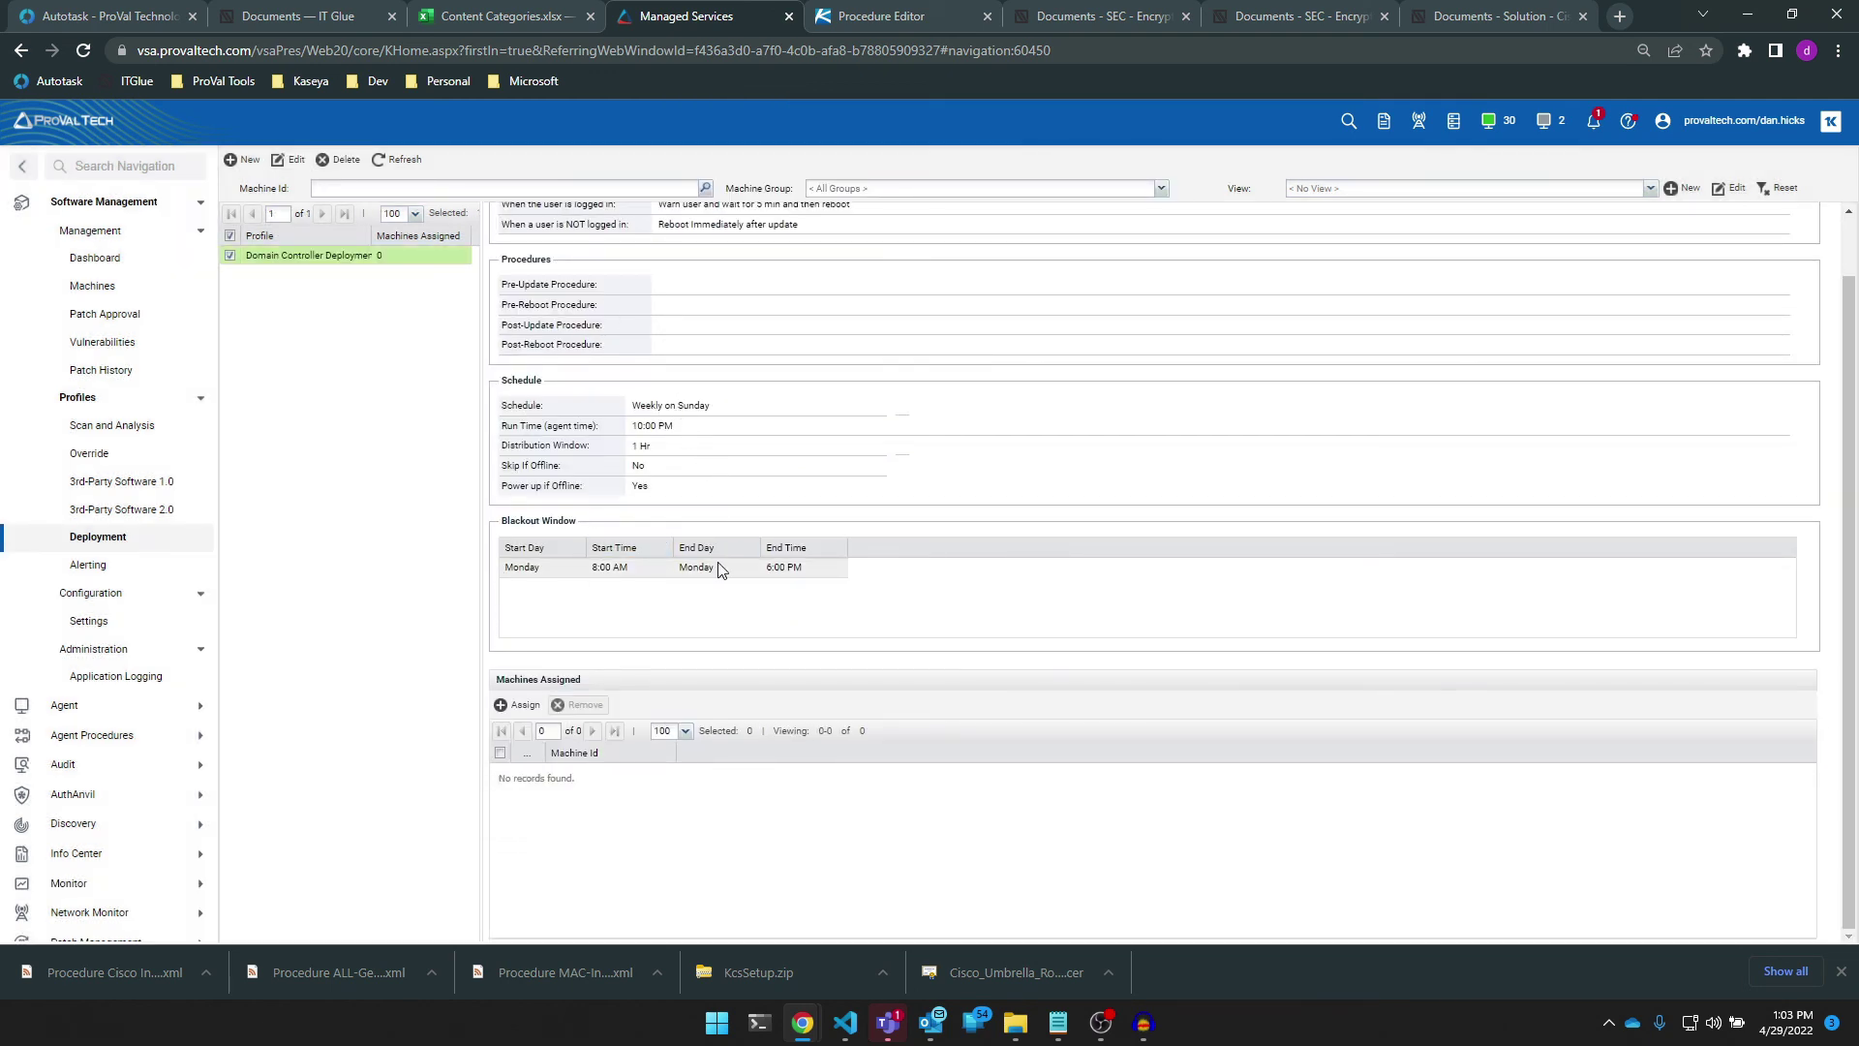
scroll(697, 446, up, 1)
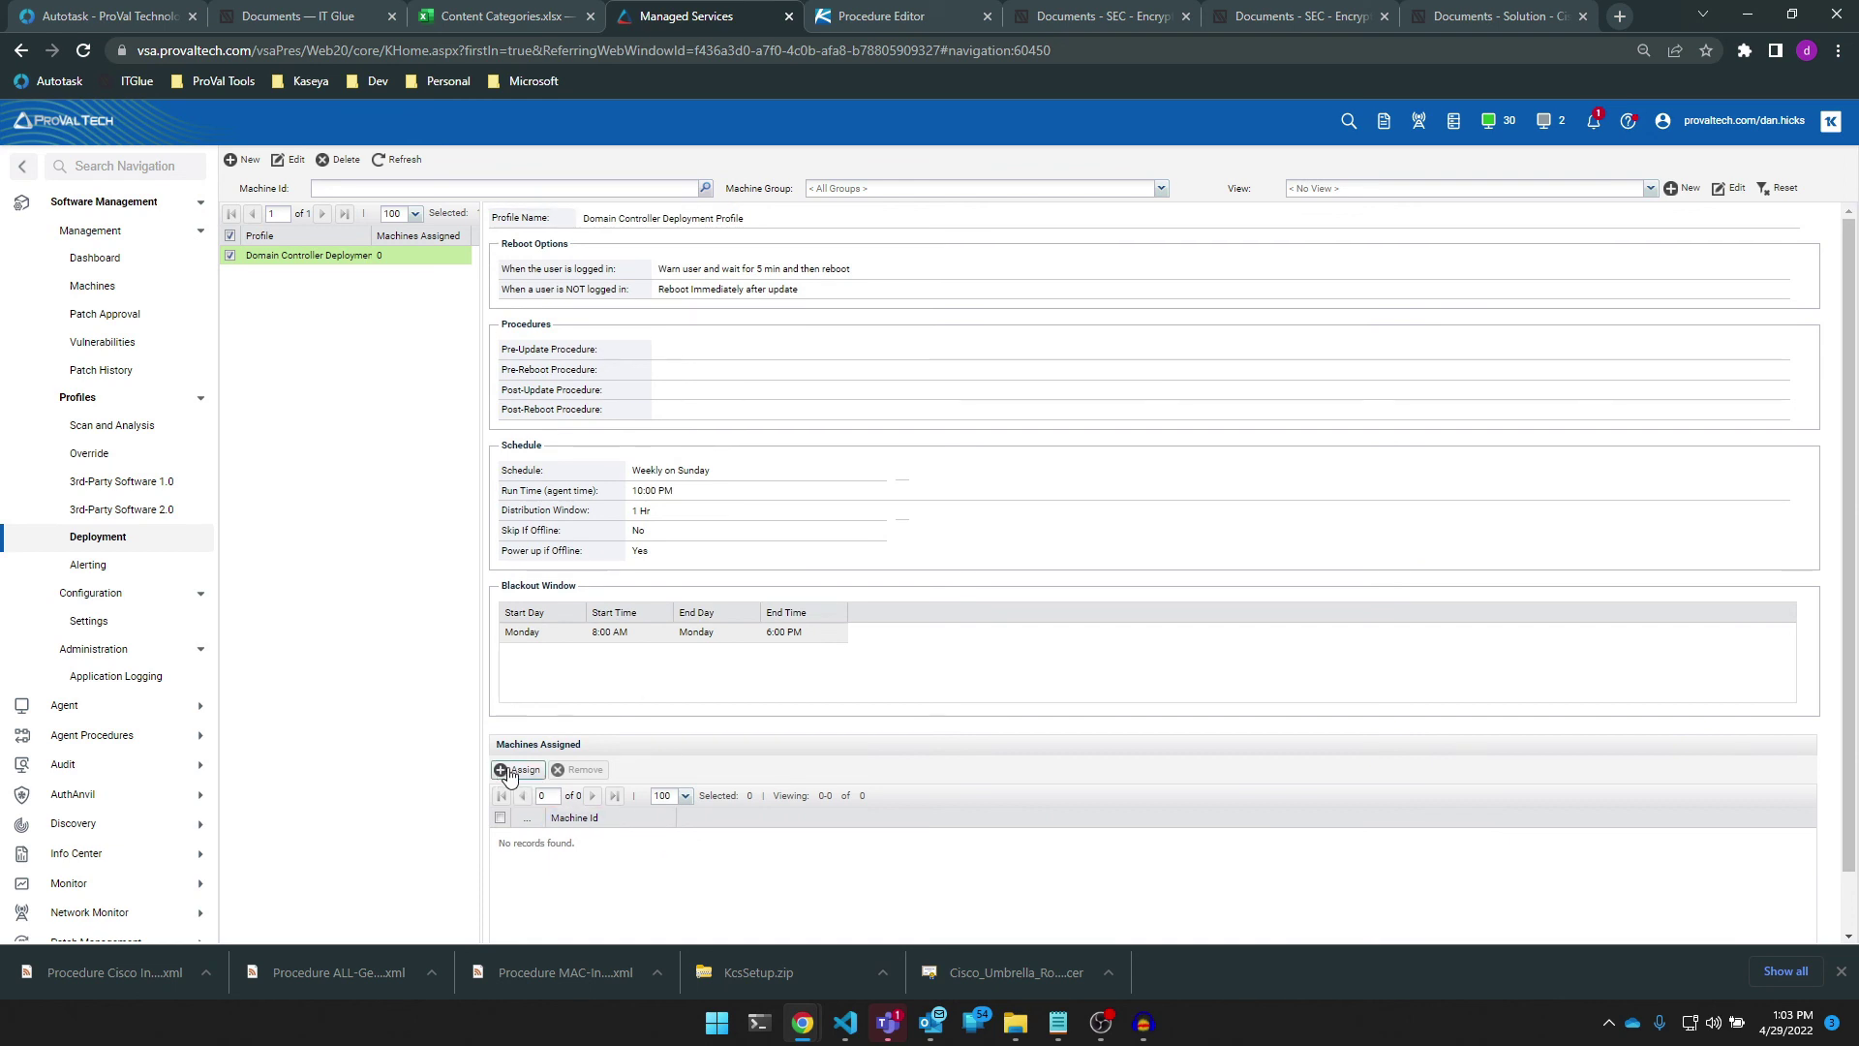